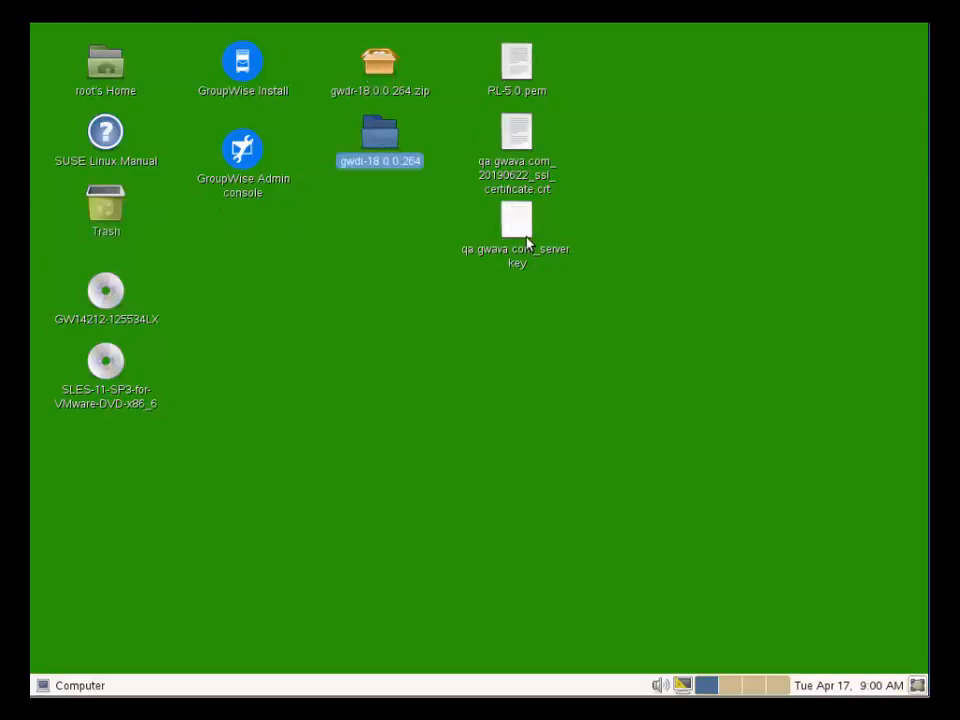
Open the gwdr-18.0.0.264 folder and launch a maximized terminal in it.
double_click(380, 143)
left_click(724, 30)
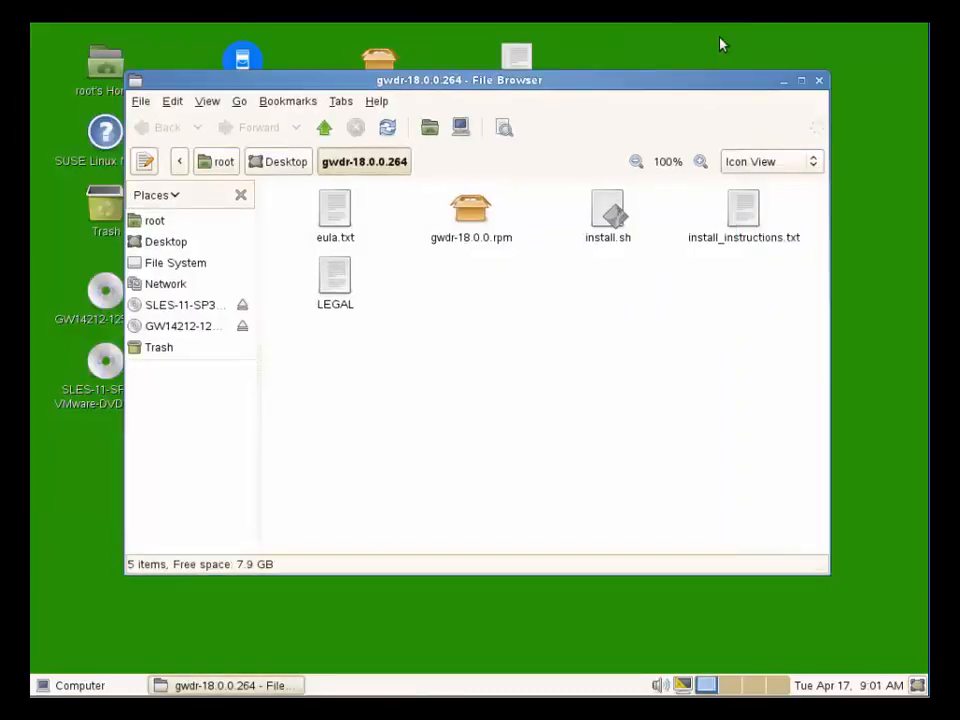
right_click(447, 303)
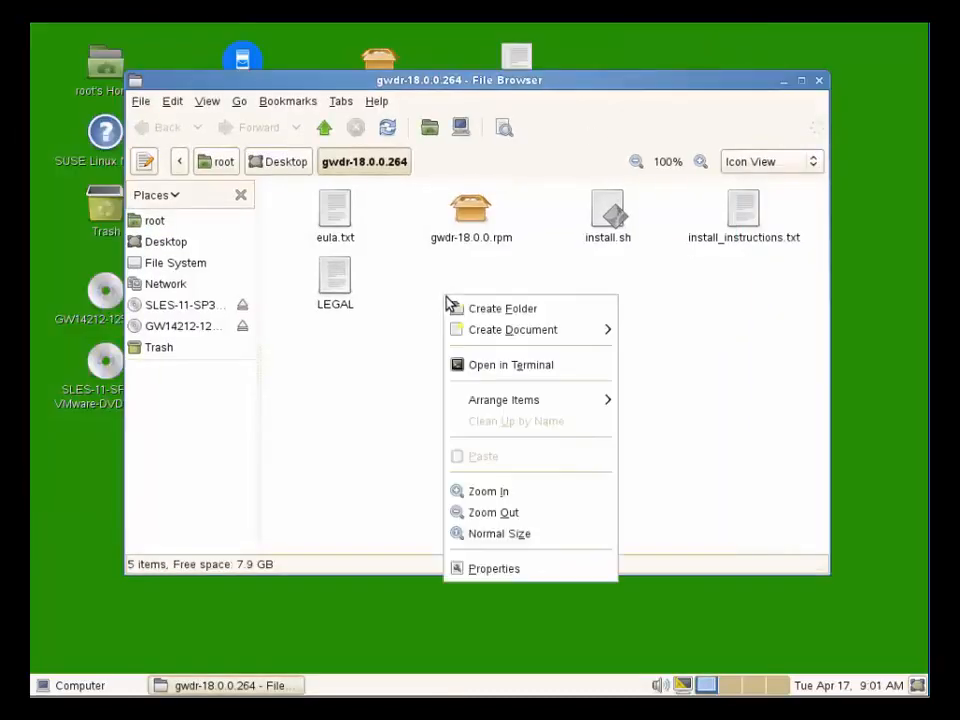
left_click(516, 365)
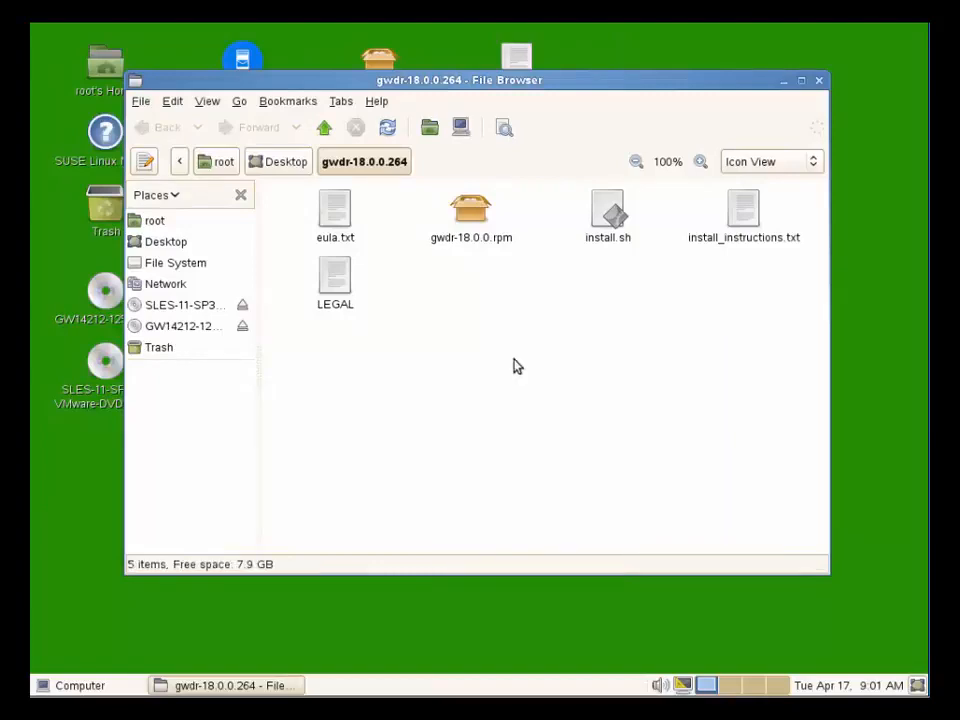
left_click(581, 32)
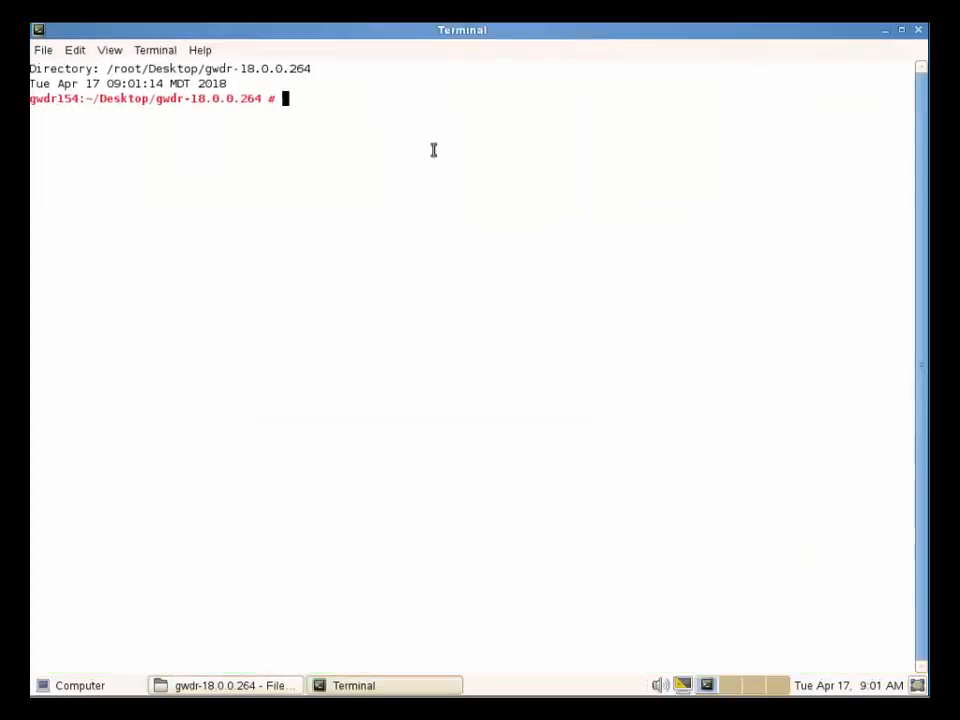
Run ./install.sh and choose option 1, Install.
type("./instal")
key("Tab")
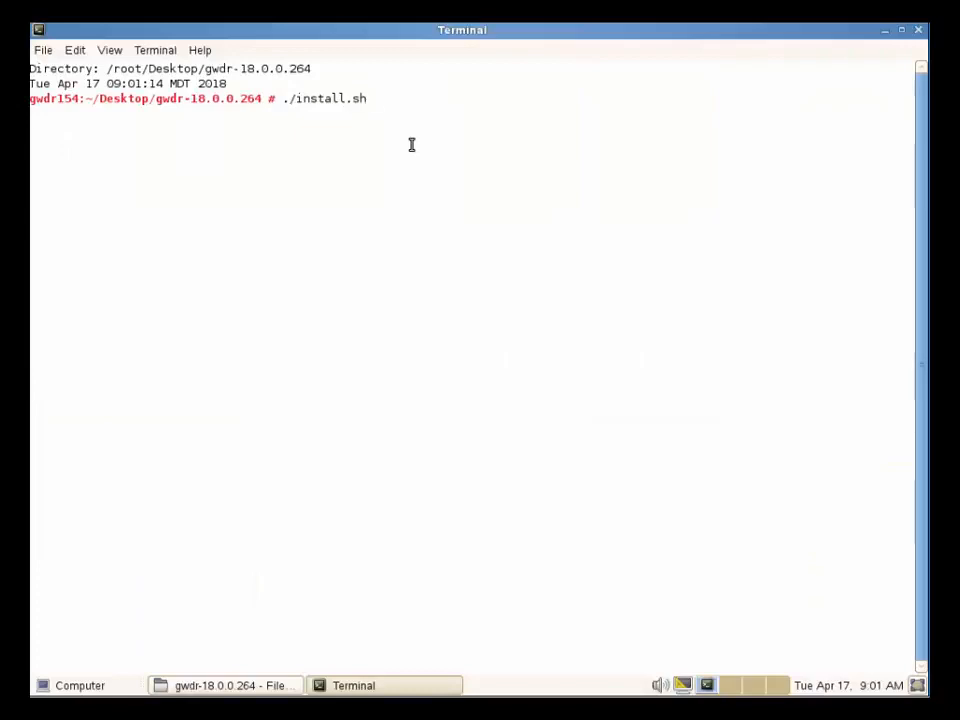
key("Return")
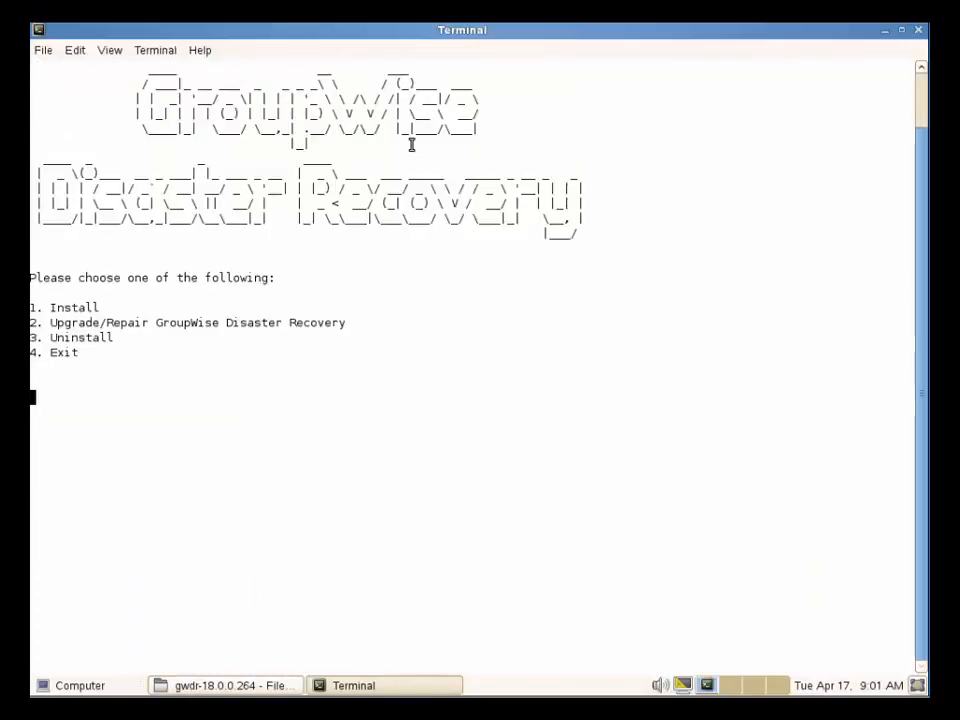
type("1")
key("Return")
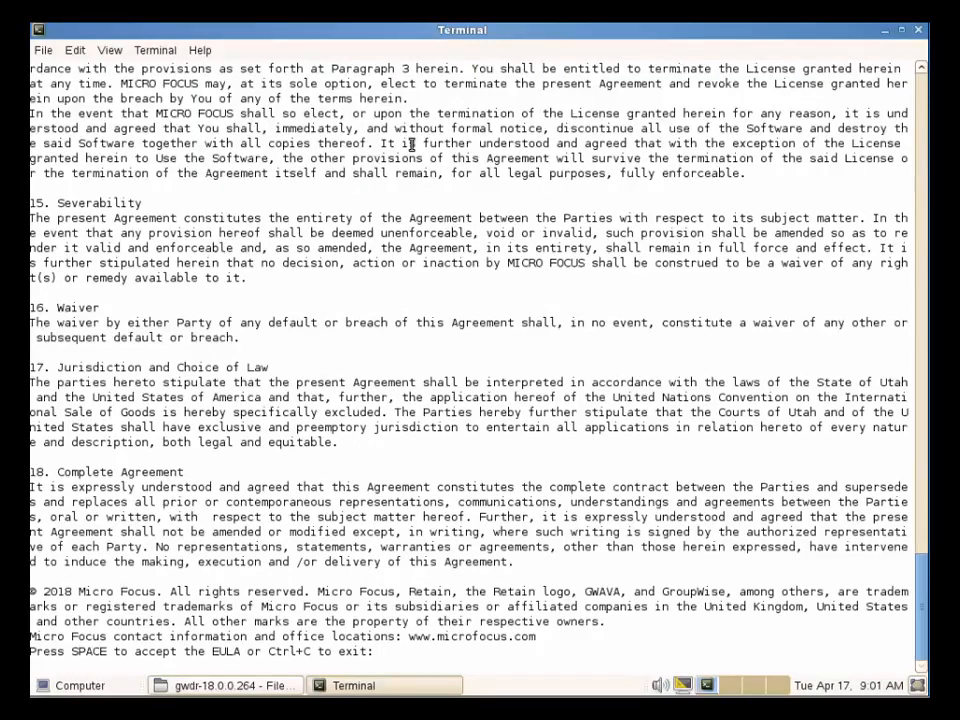
Accept the EULA and enter admin as the username, then the admin password.
key("space")
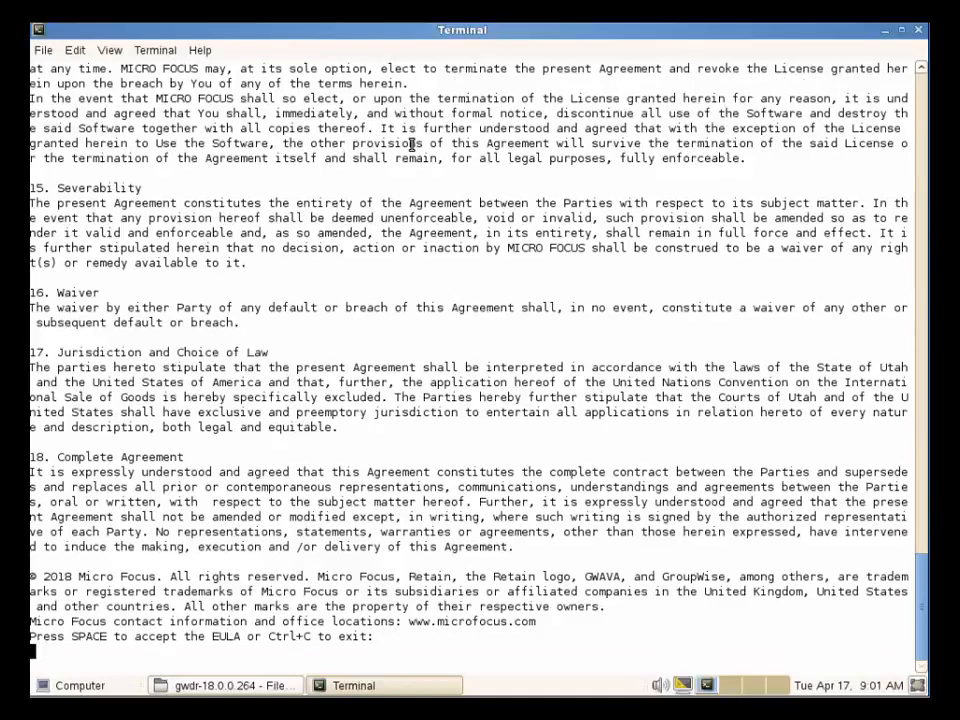
type("admin")
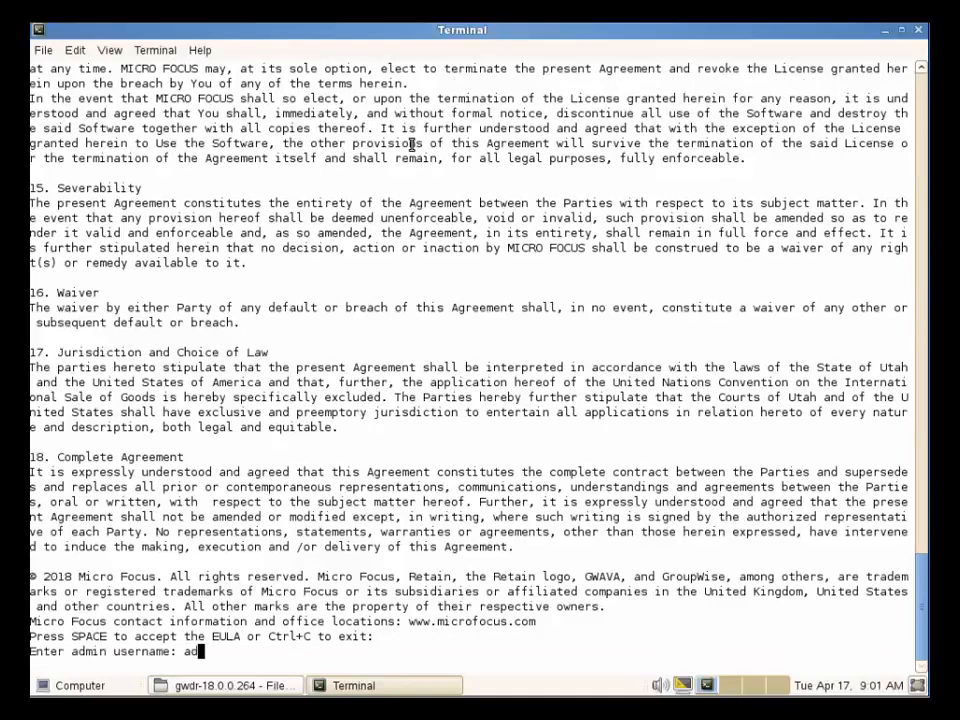
key("Return")
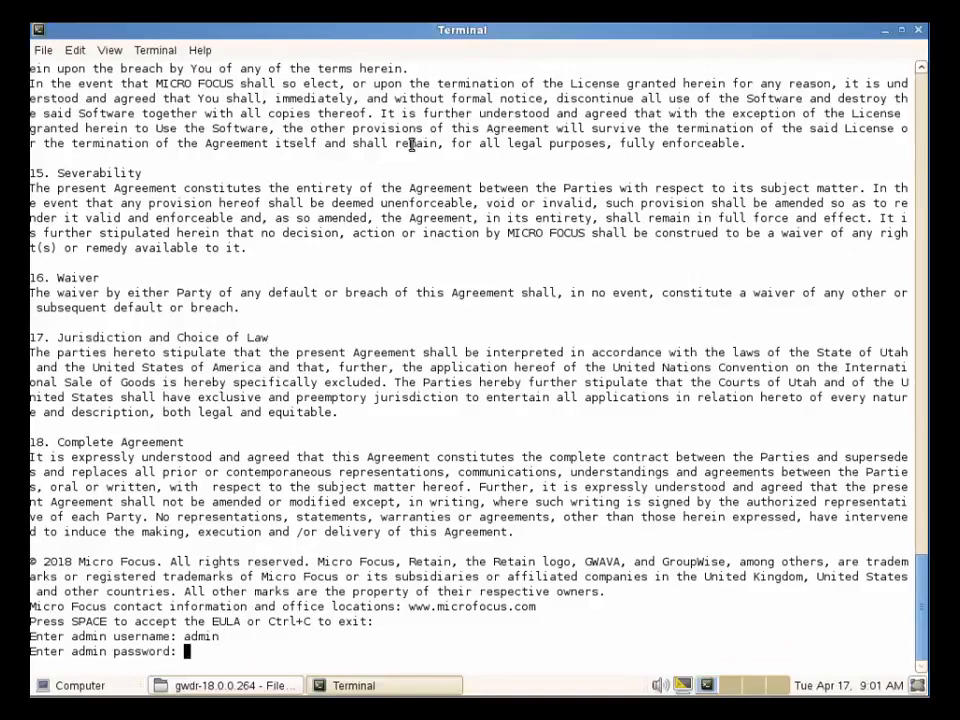
key("Return")
key("Return")
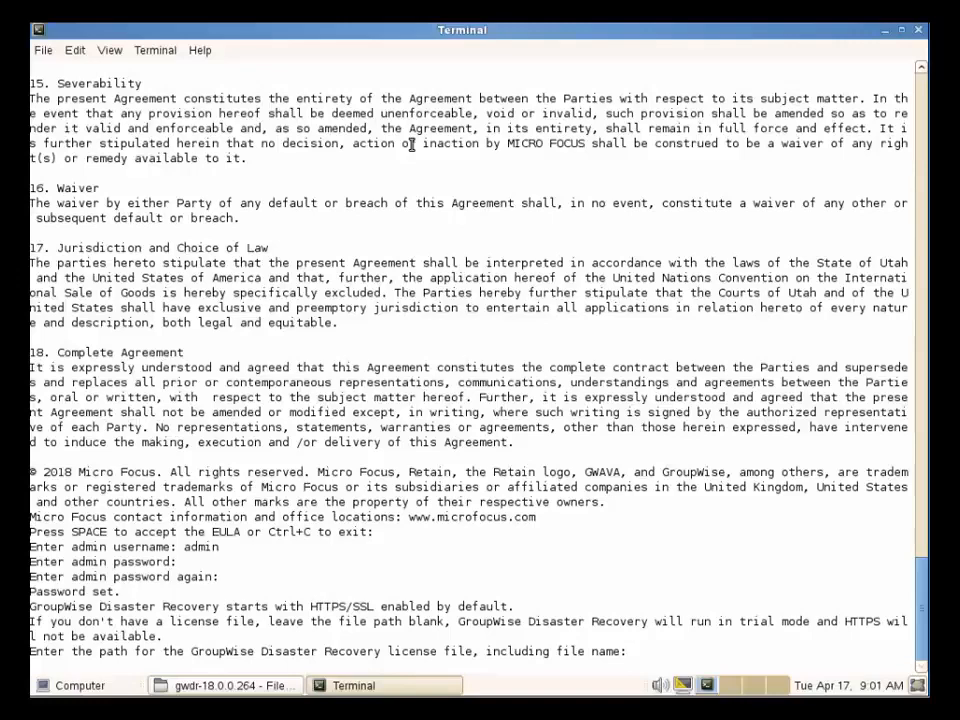
Skip the license-file and certificate prompts so the installation completes and the daemon starts.
key("Return")
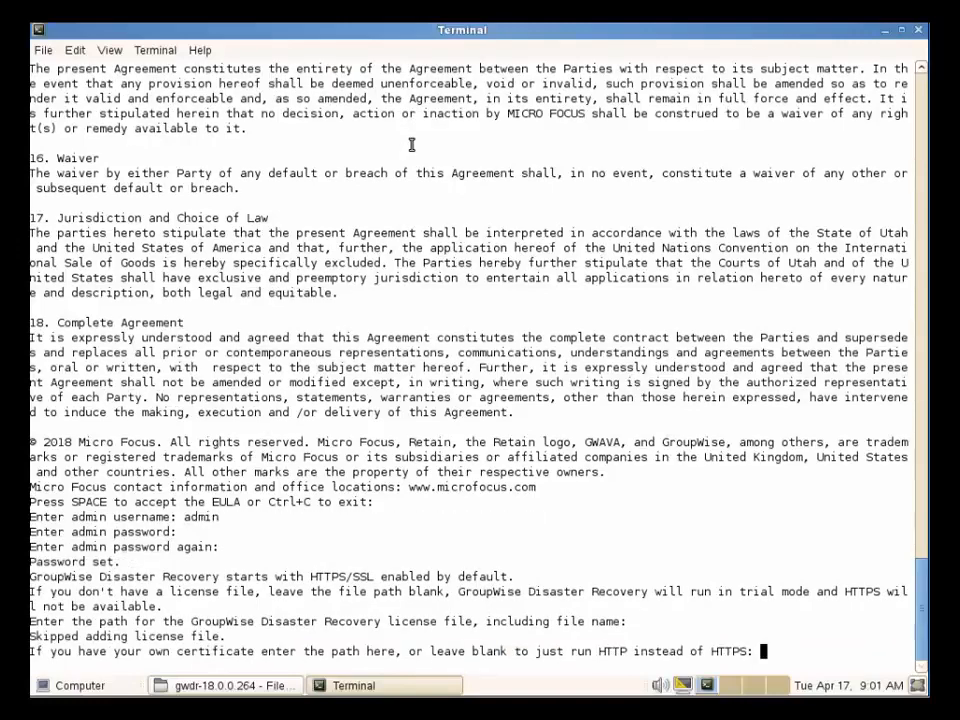
key("Return")
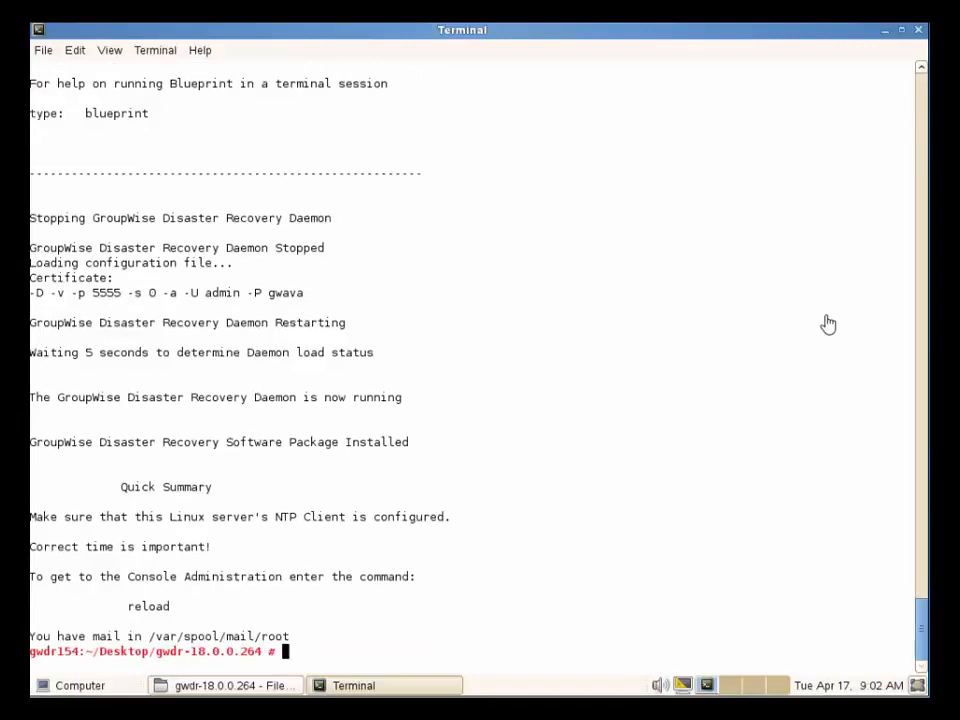
Launch the reload administration console and dismiss its readme.
type("reload")
key("Return")
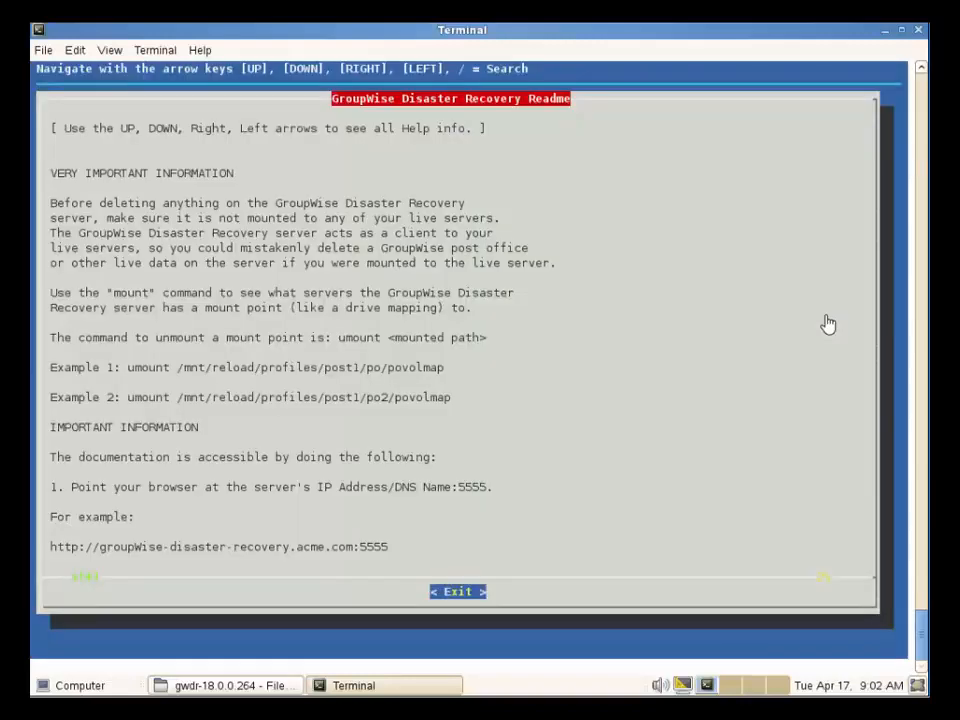
key("Return")
key("Return")
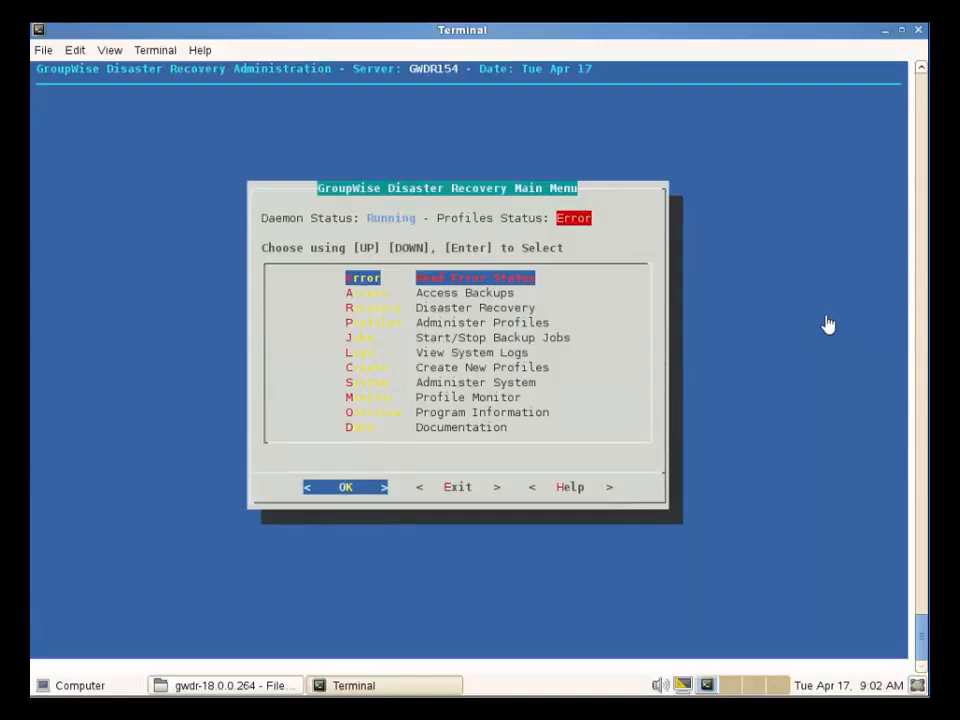
Set the GroupWise Software Integration version to GroupWise 2014.
key("s")
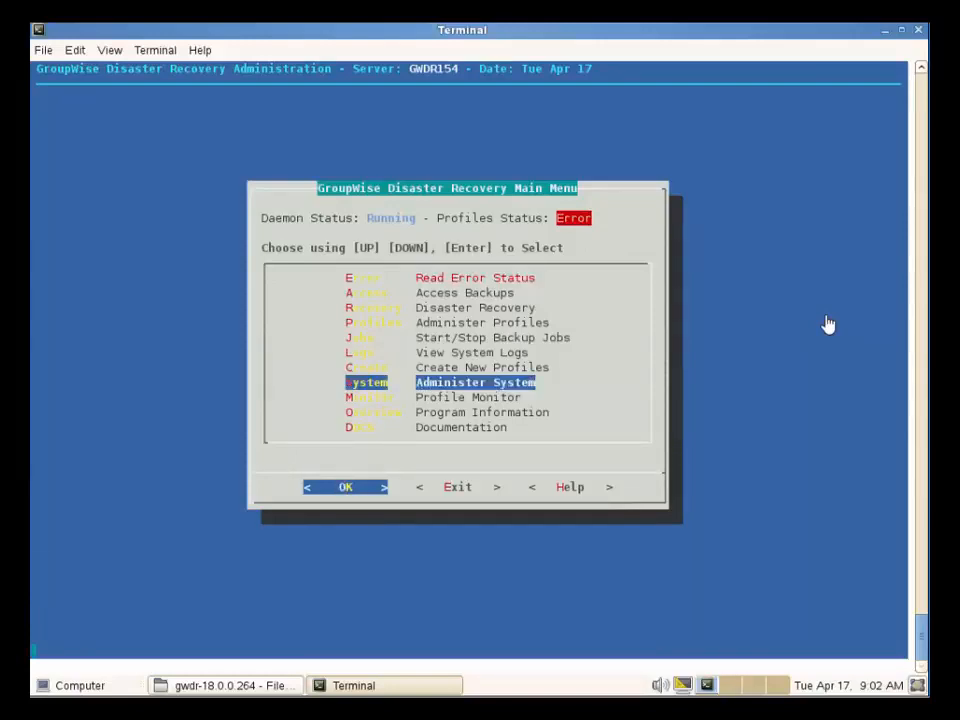
key("Return")
key("g")
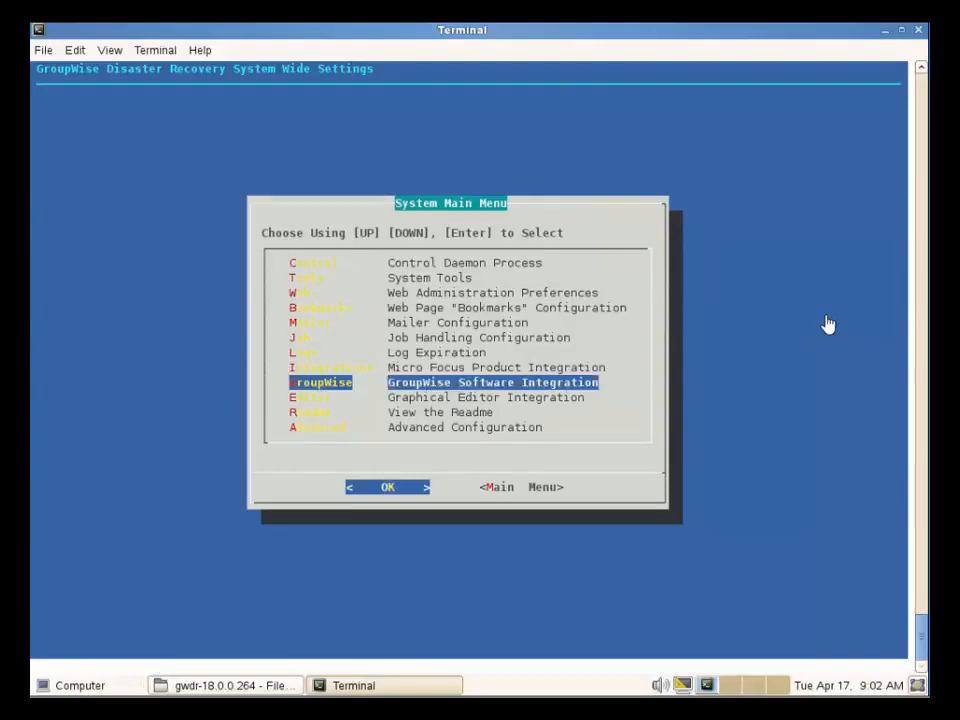
key("Return")
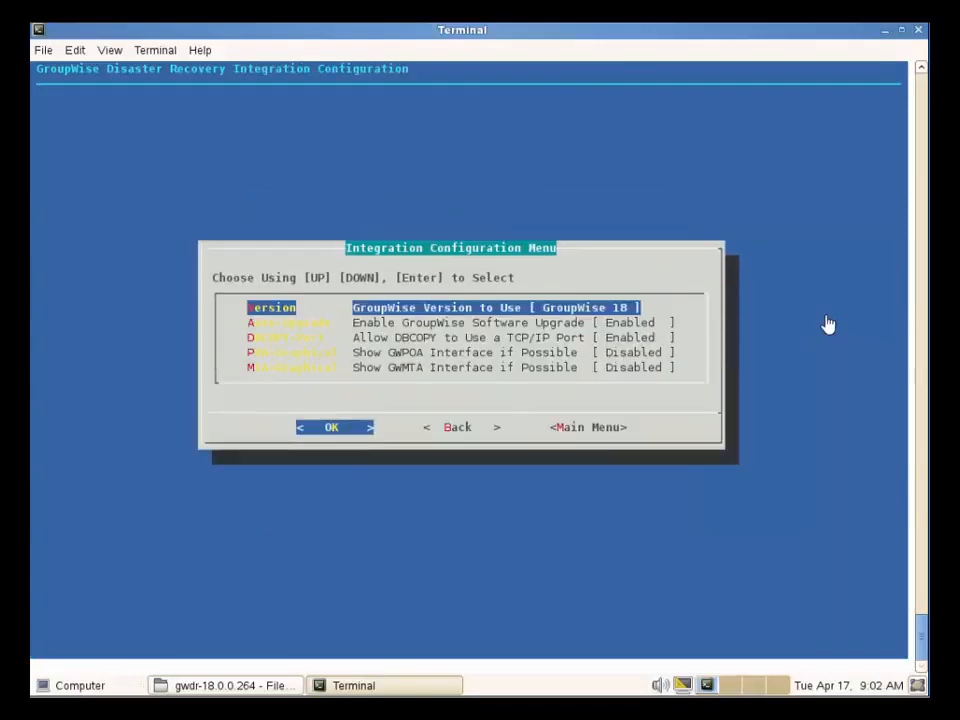
key("Return")
key("Down")
key("Down")
key("Down")
key("Down")
key("space")
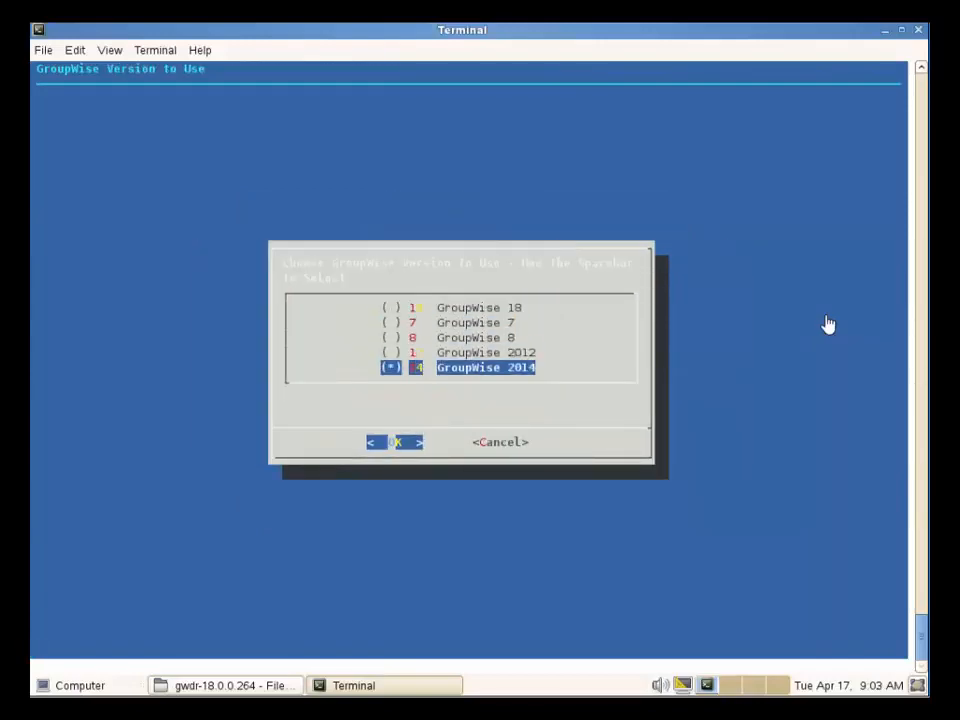
key("Return")
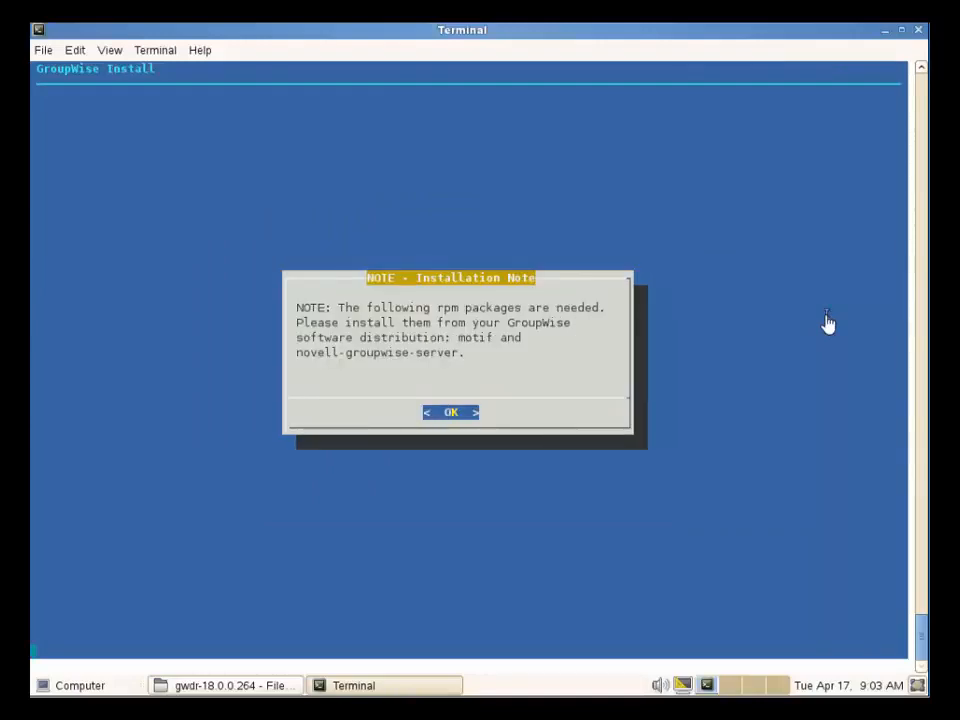
key("Return")
Leave the integration menu and exit the Main Menu back to the shell prompt.
key("Tab")
key("Tab")
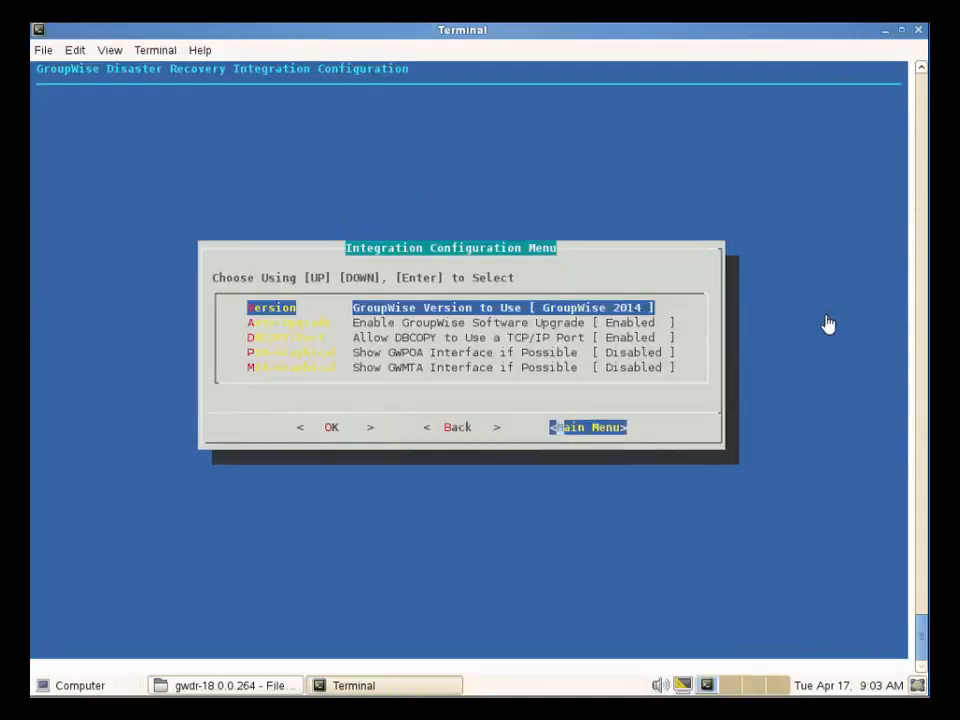
key("Return")
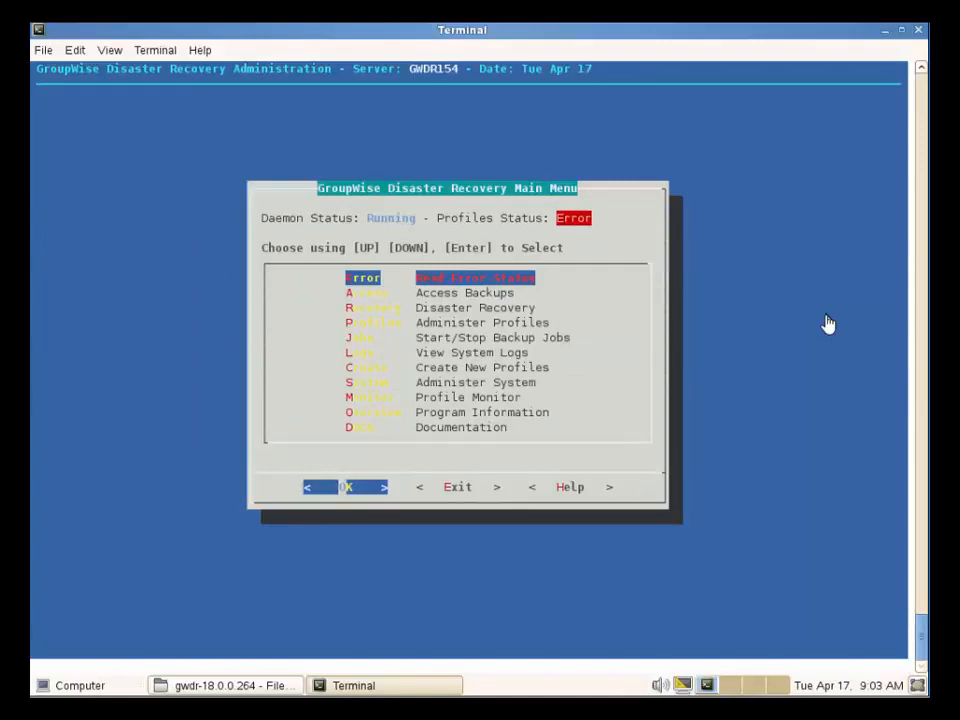
key("Tab")
key("Return")
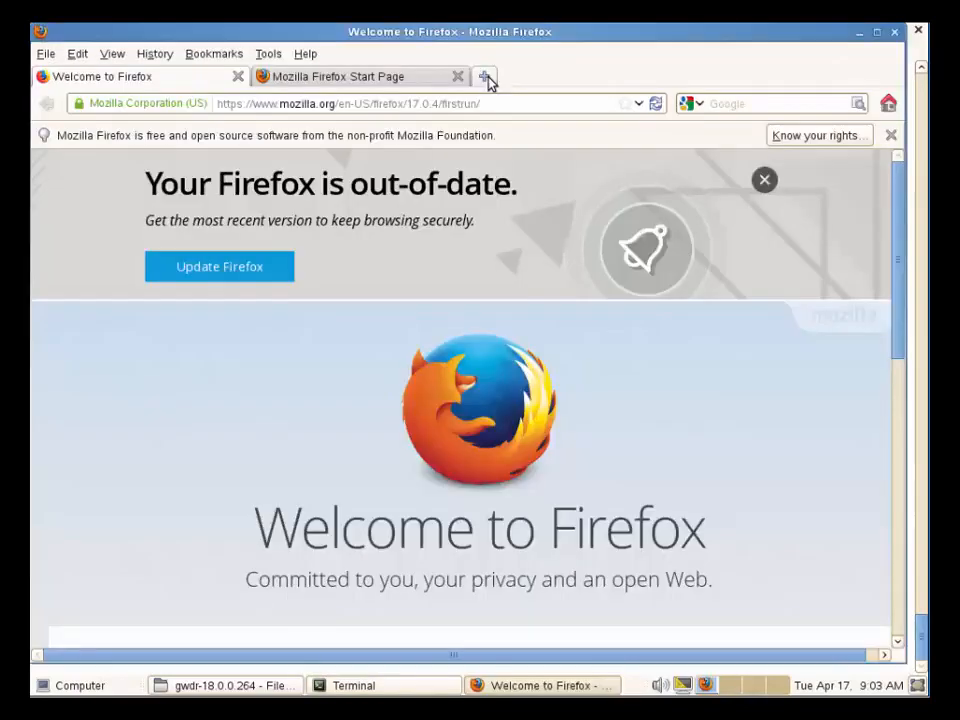
Sign in to the web console at 151.155.183.154:5555 with the admin account.
left_click(486, 77)
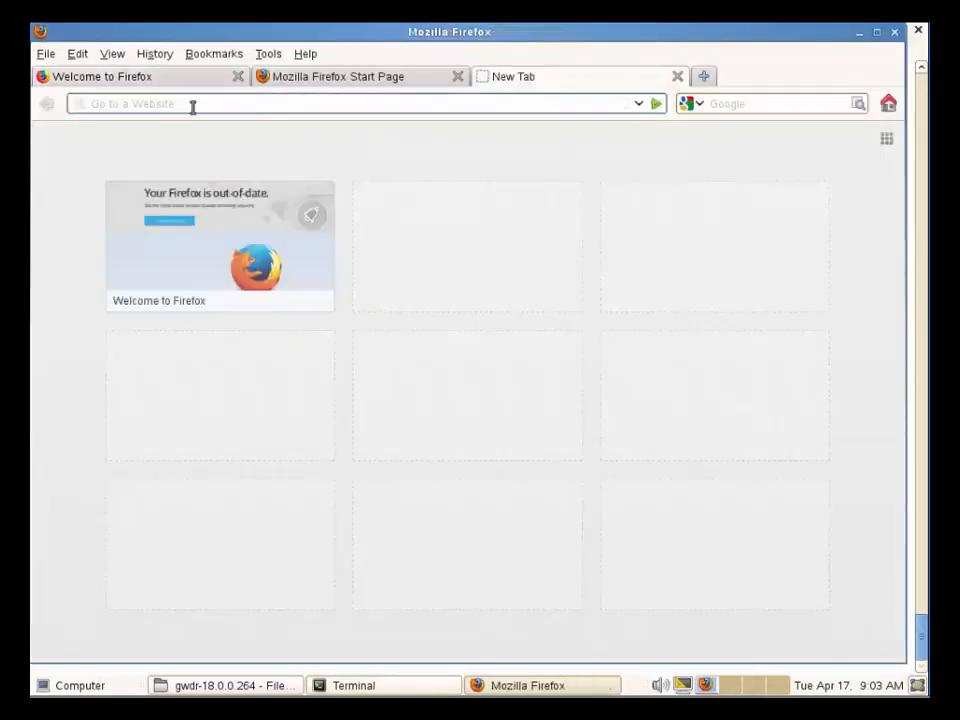
type("151.155.183.")
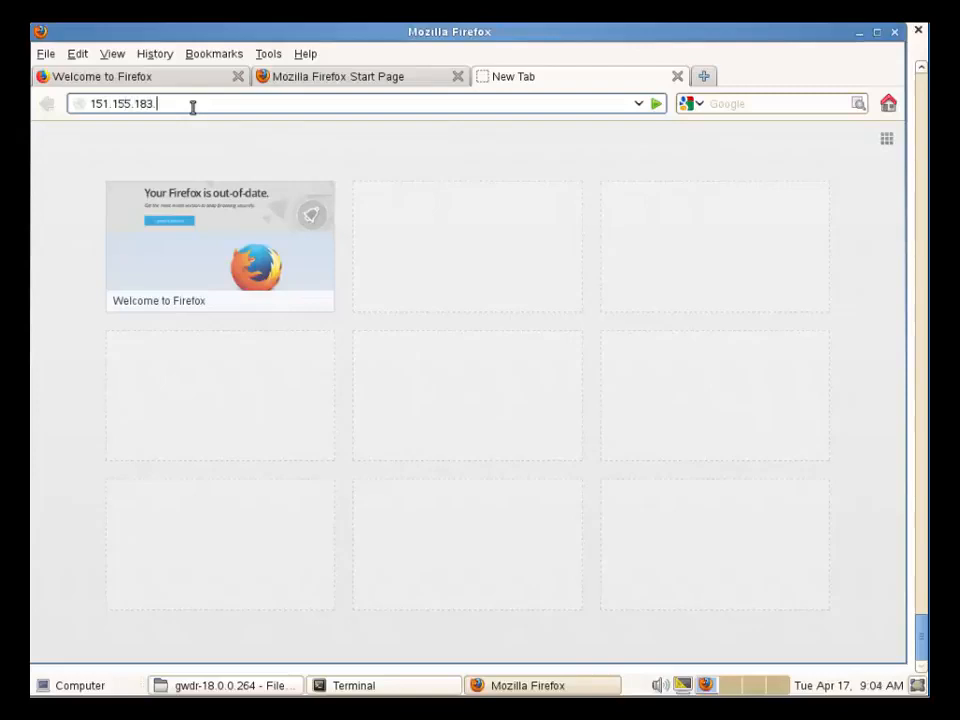
type("154:5555")
key("Return")
type("admin")
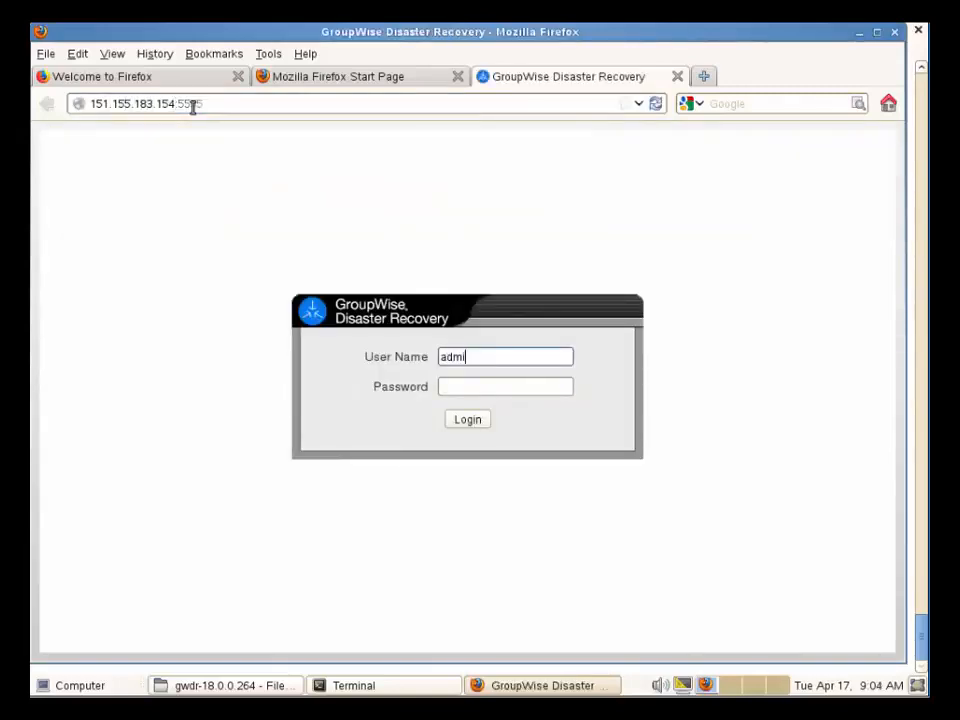
key("Tab")
type("admin")
key("Return")
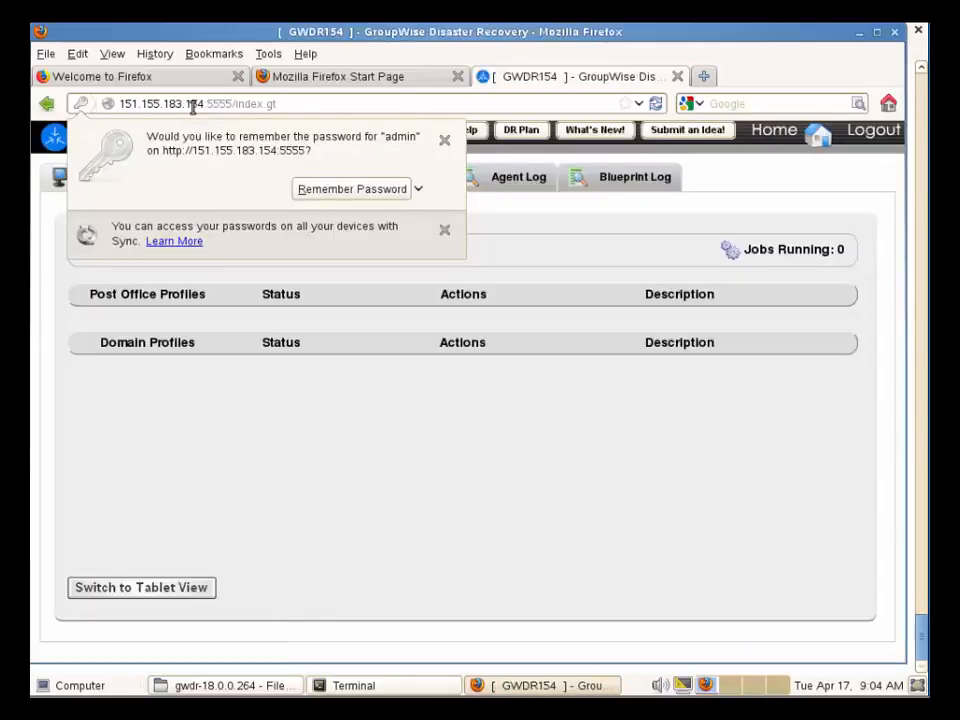
left_click(444, 140)
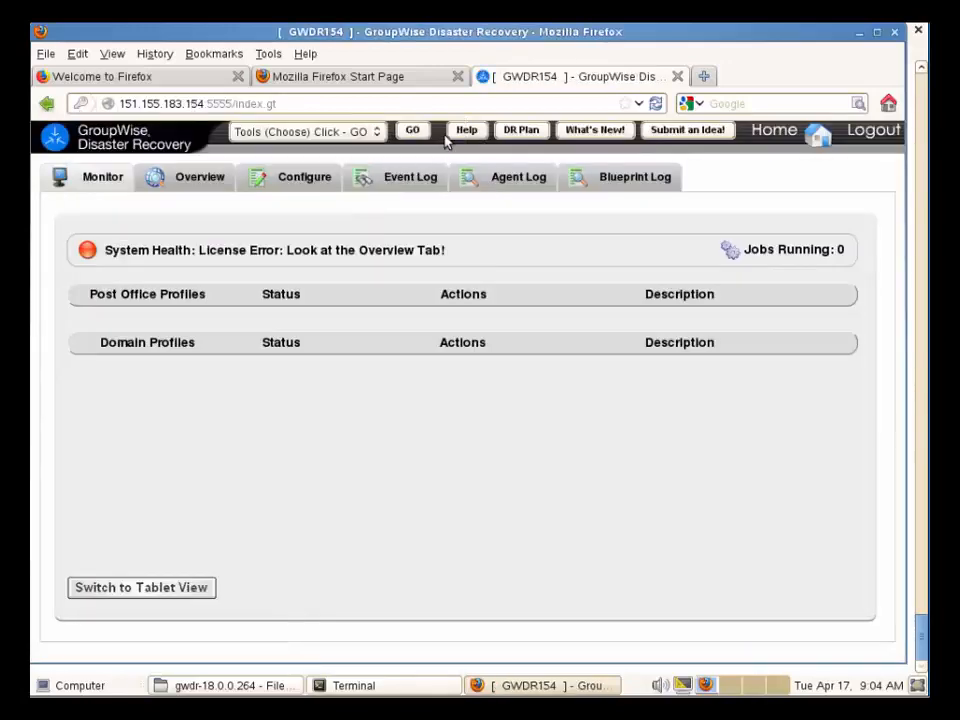
Upload and submit the RL-5.0.pem license file via Tools > License.
left_click(376, 132)
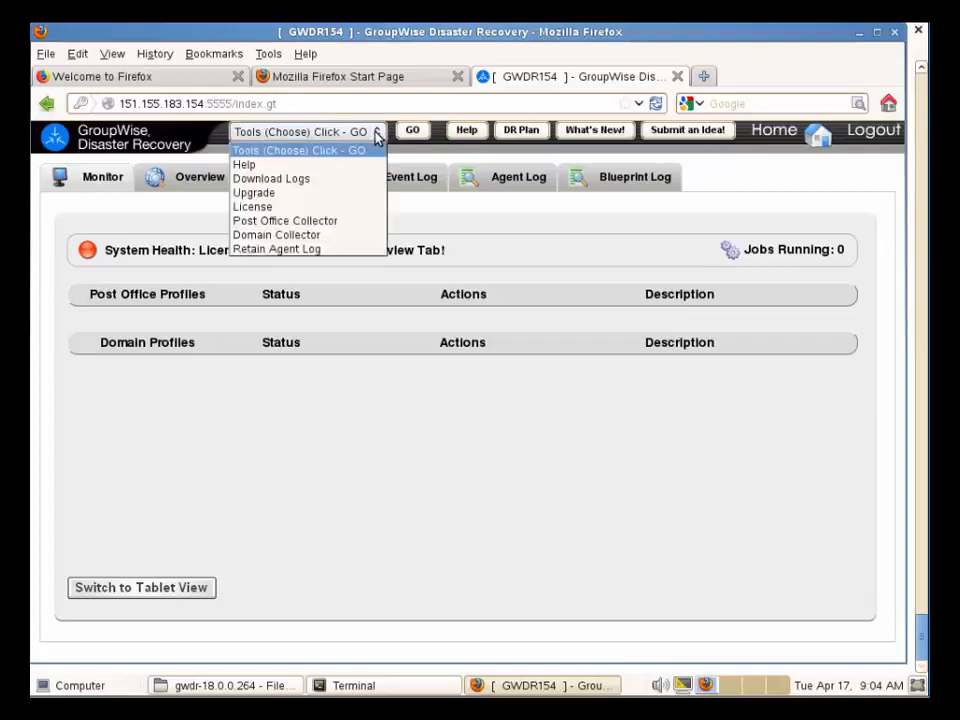
left_click(349, 207)
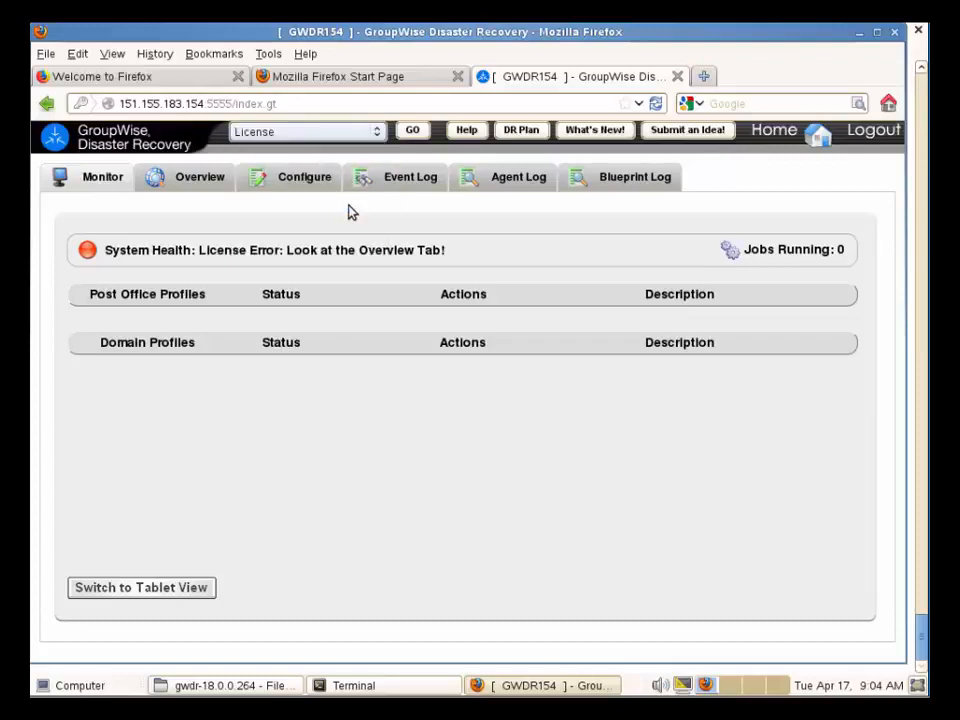
left_click(413, 132)
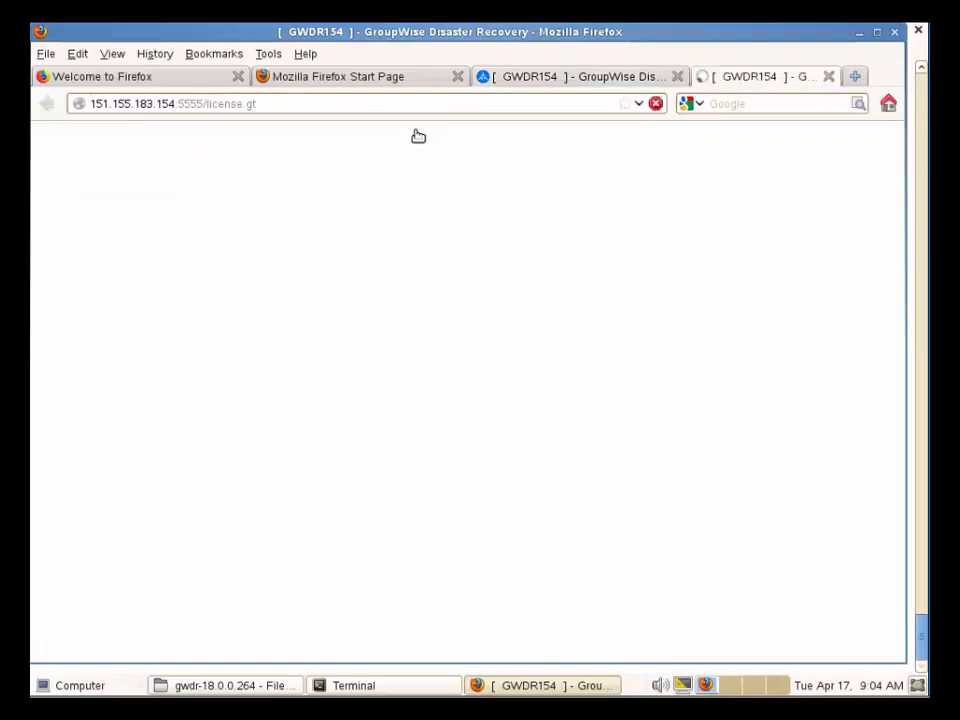
left_click(544, 429)
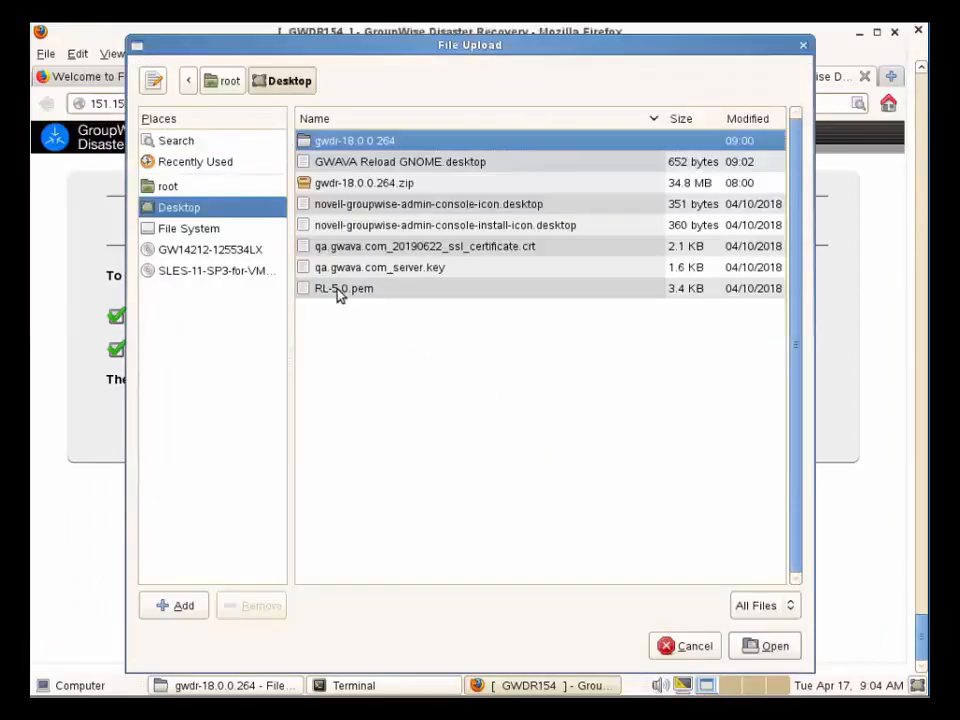
left_click(339, 290)
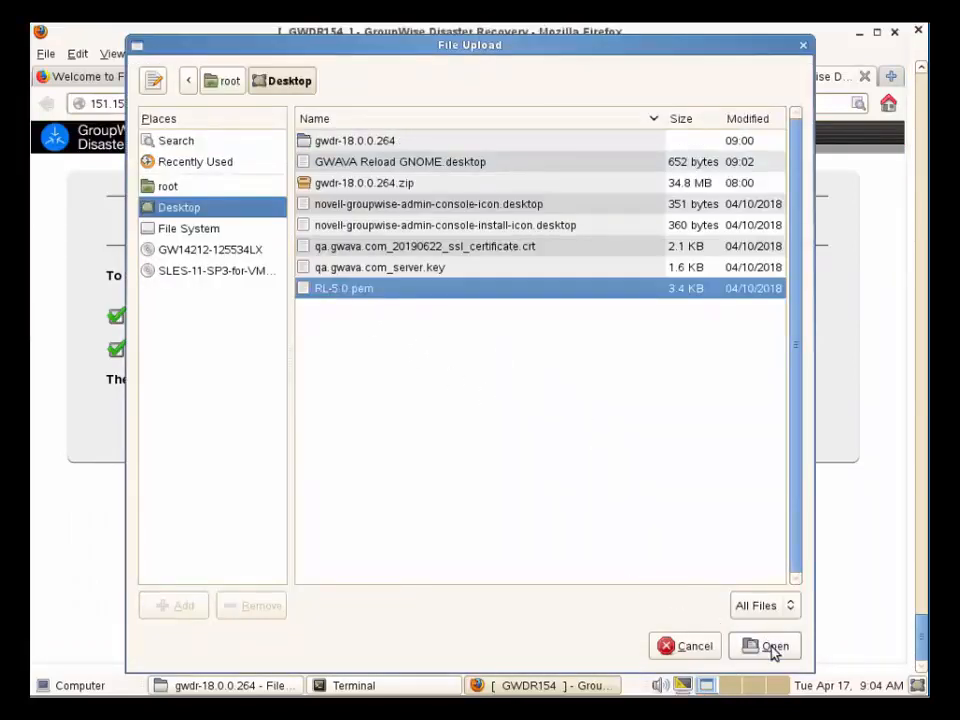
left_click(771, 646)
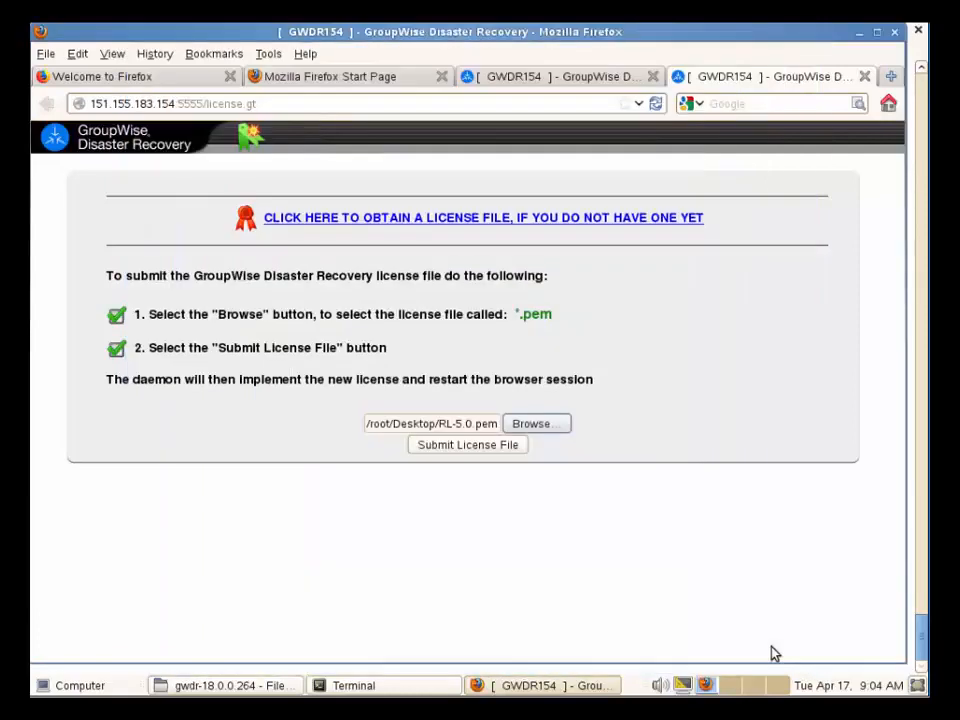
left_click(468, 445)
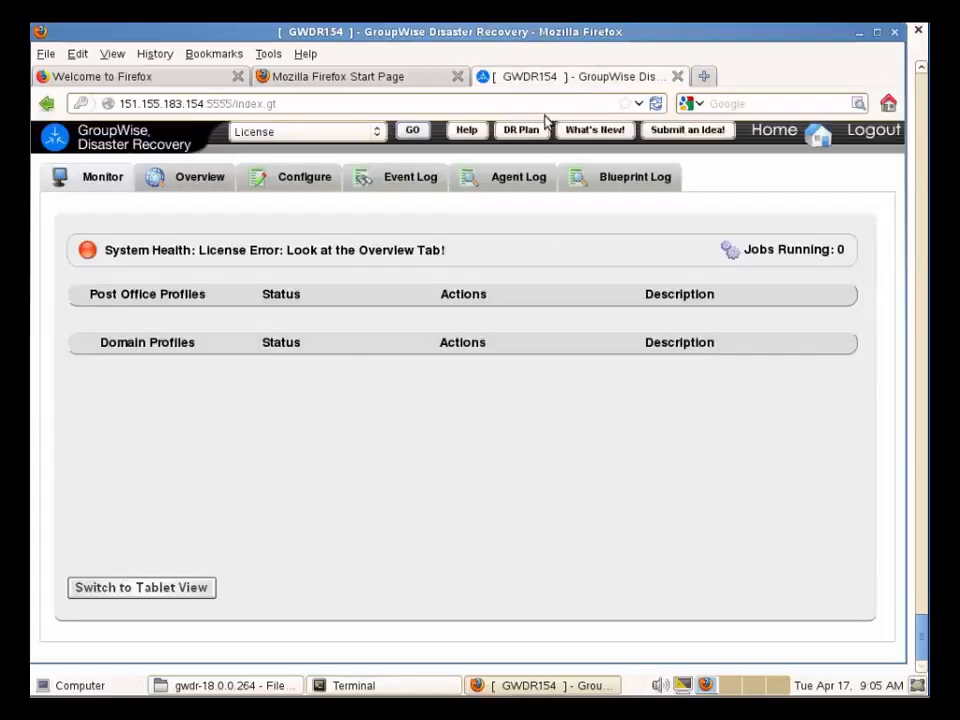
Refresh the monitor, confirm License Valid for 100 mailboxes, and expand Configure's Reports & Notifications.
left_click(822, 140)
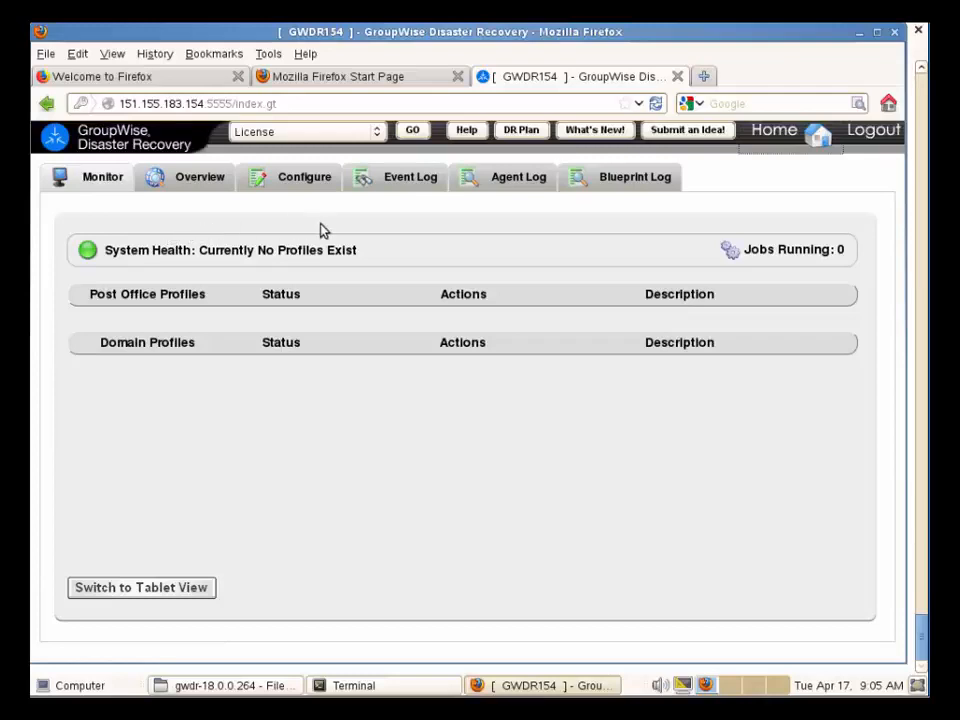
left_click(201, 180)
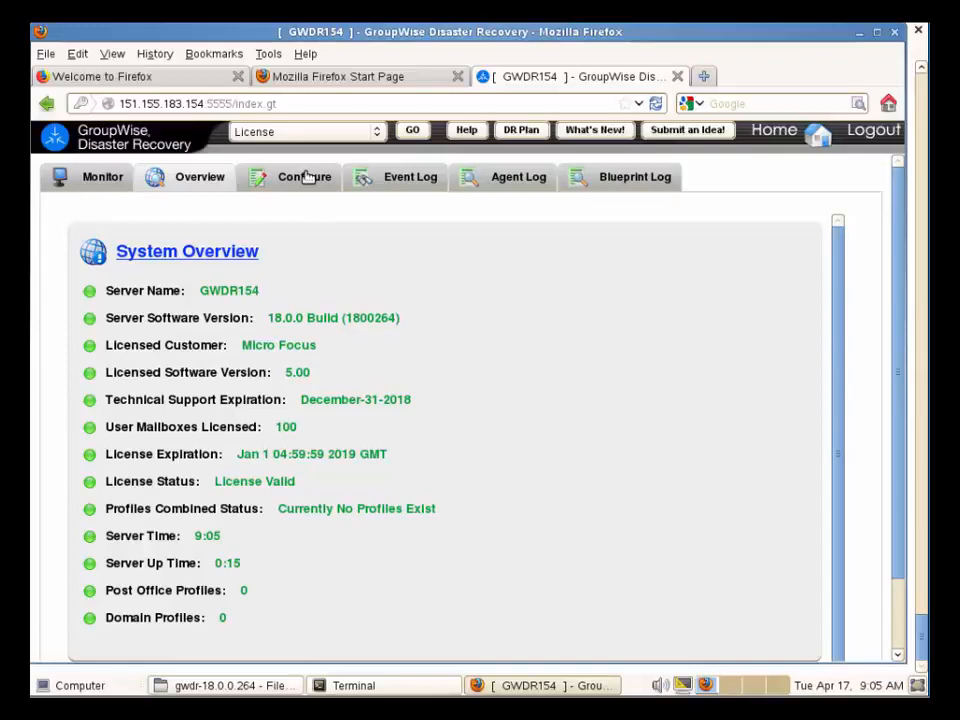
left_click(309, 178)
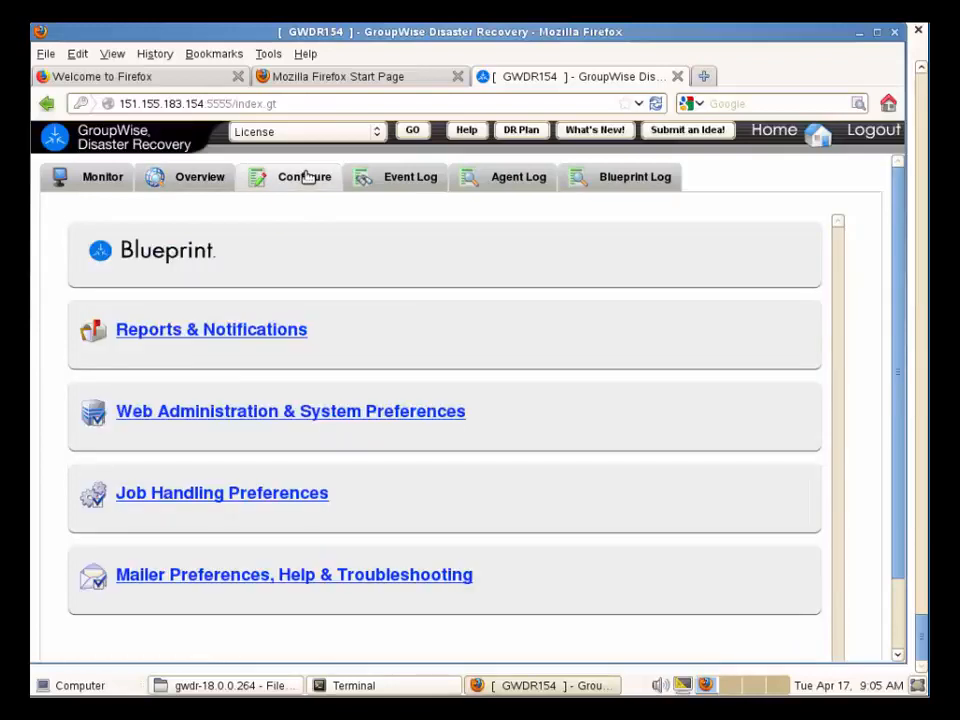
left_click(245, 339)
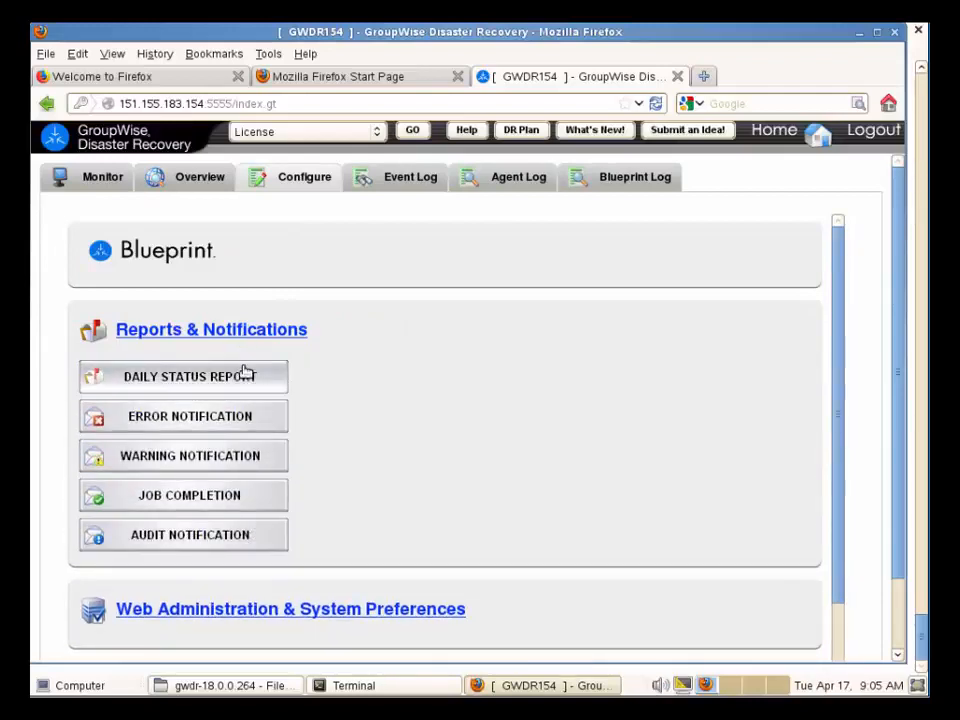
Change the daily status report FROM address to the sender address ending in .net and save.
left_click(242, 377)
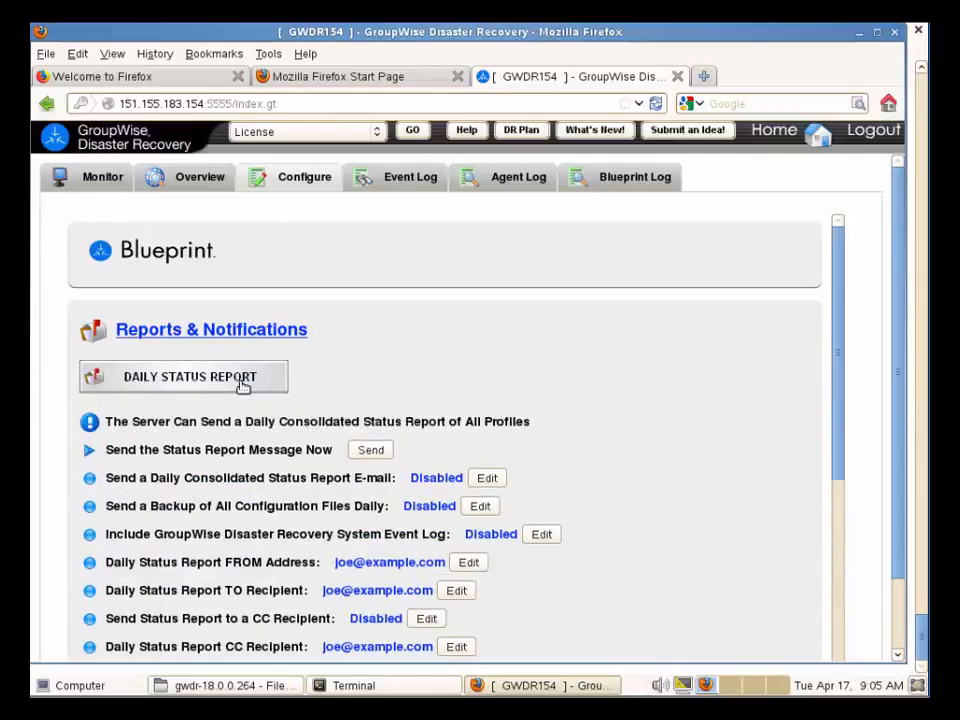
scroll(242, 386, "down", 2)
scroll(242, 387, "down", 1)
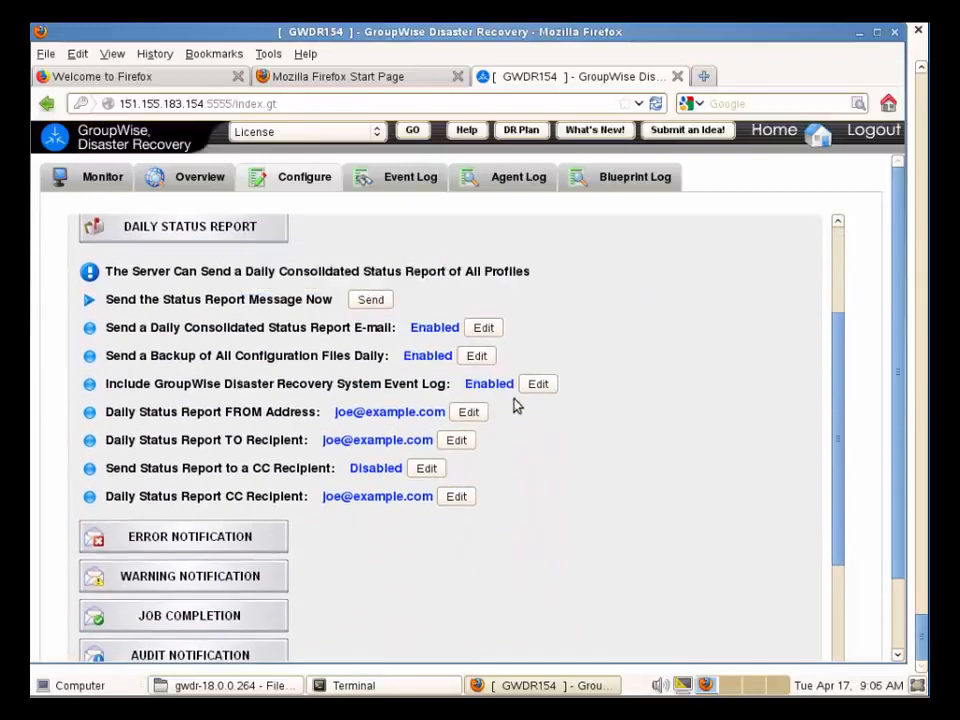
left_click(472, 414)
left_click_drag(465, 413, 336, 411)
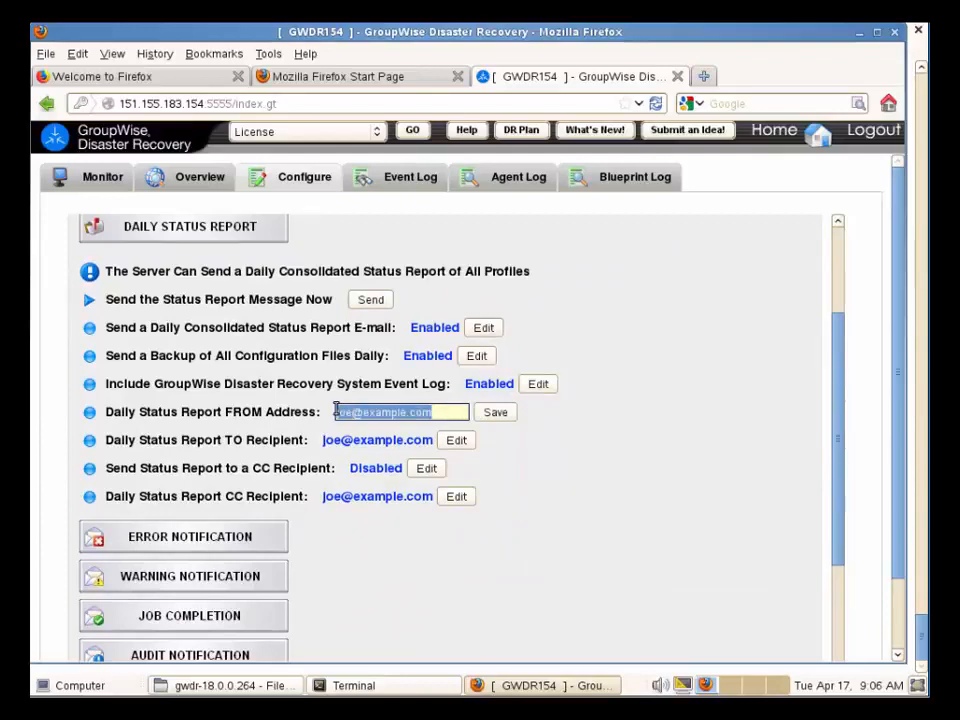
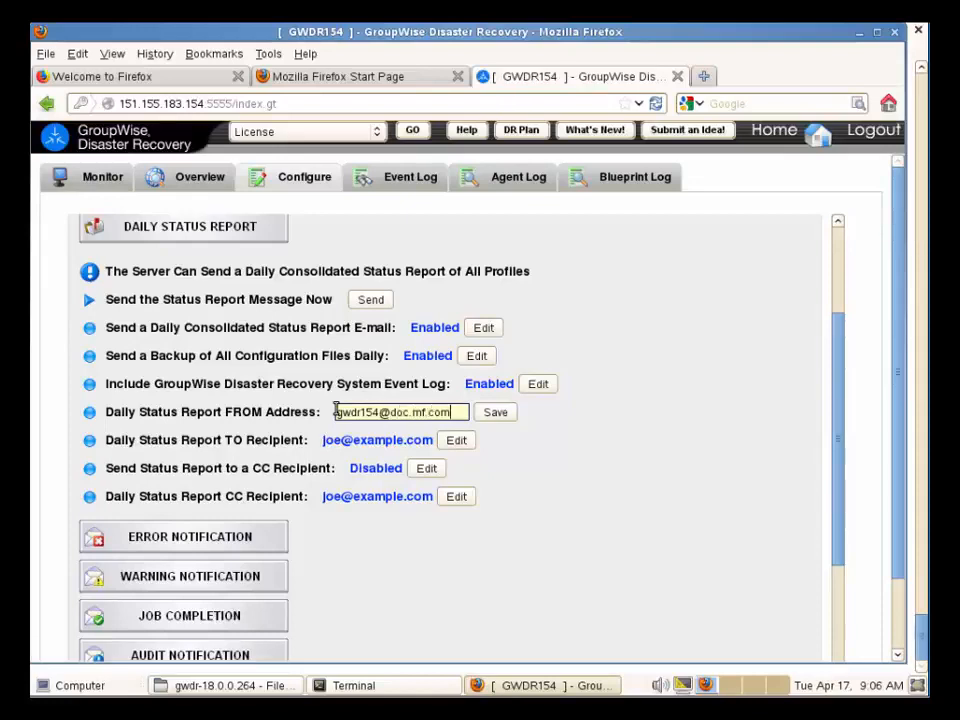
left_click(502, 416)
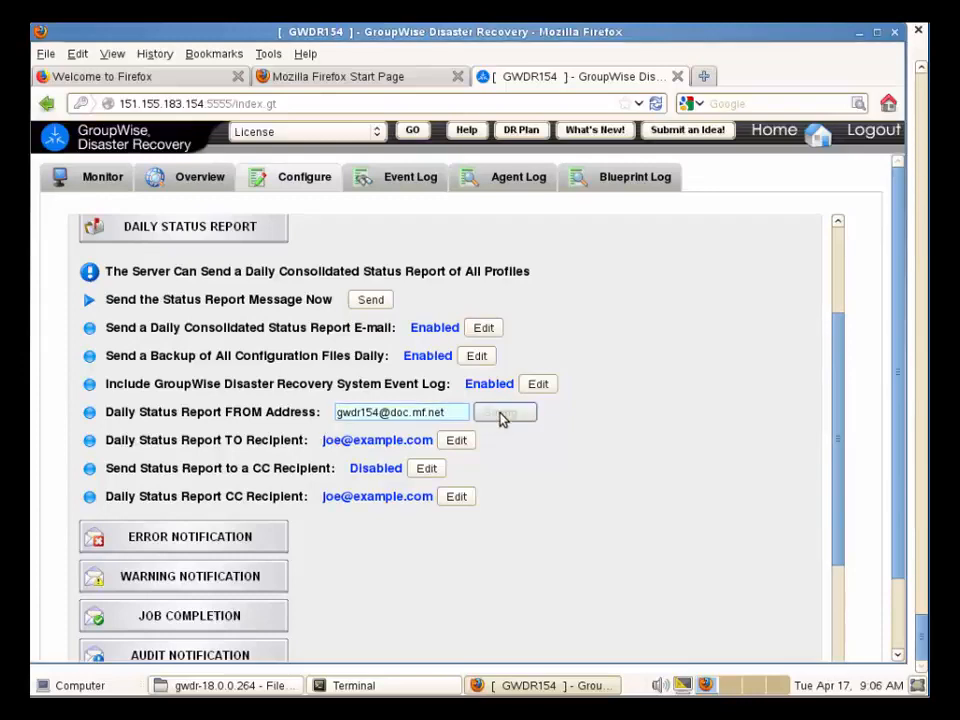
Replace the TO recipient with the new recipient's e-mail address and save it.
left_click(460, 445)
left_click_drag(439, 440, 323, 441)
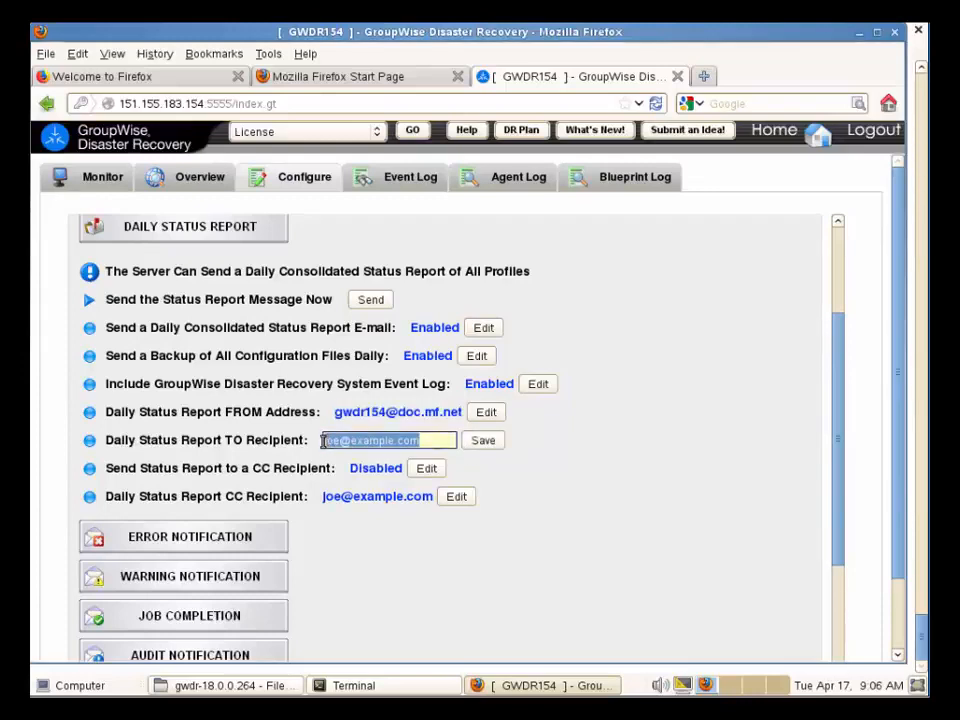
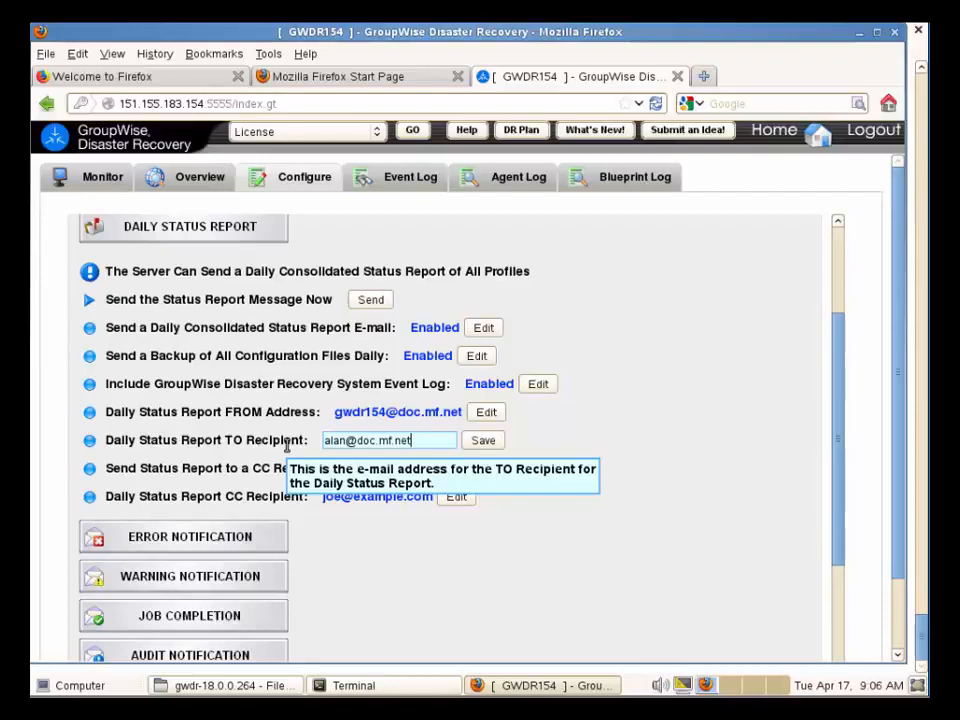
left_click(483, 442)
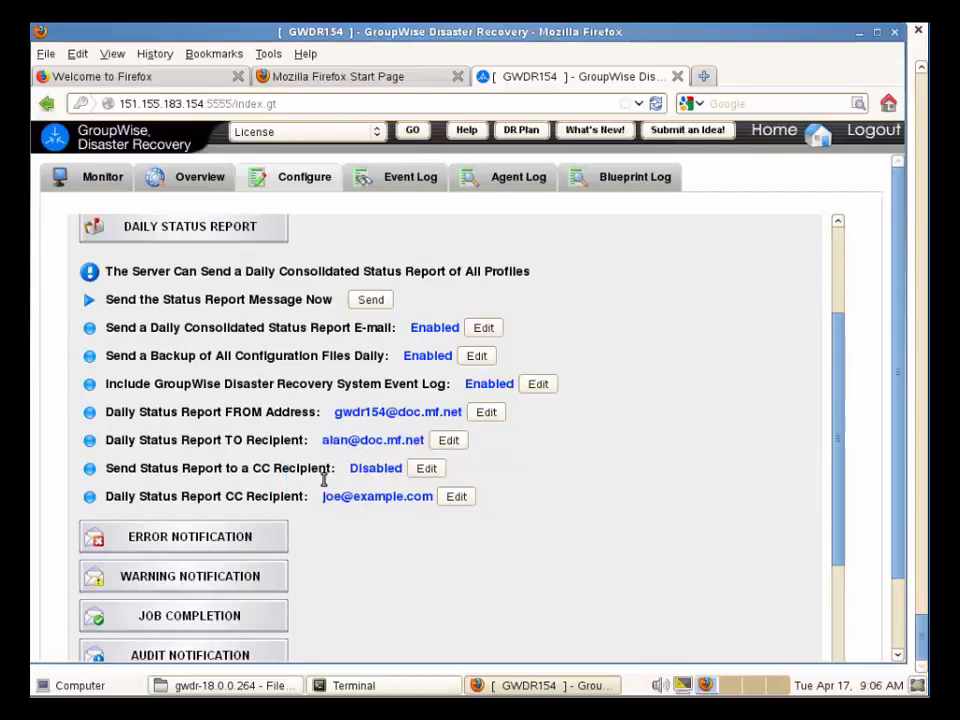
left_click_drag(338, 467, 92, 468)
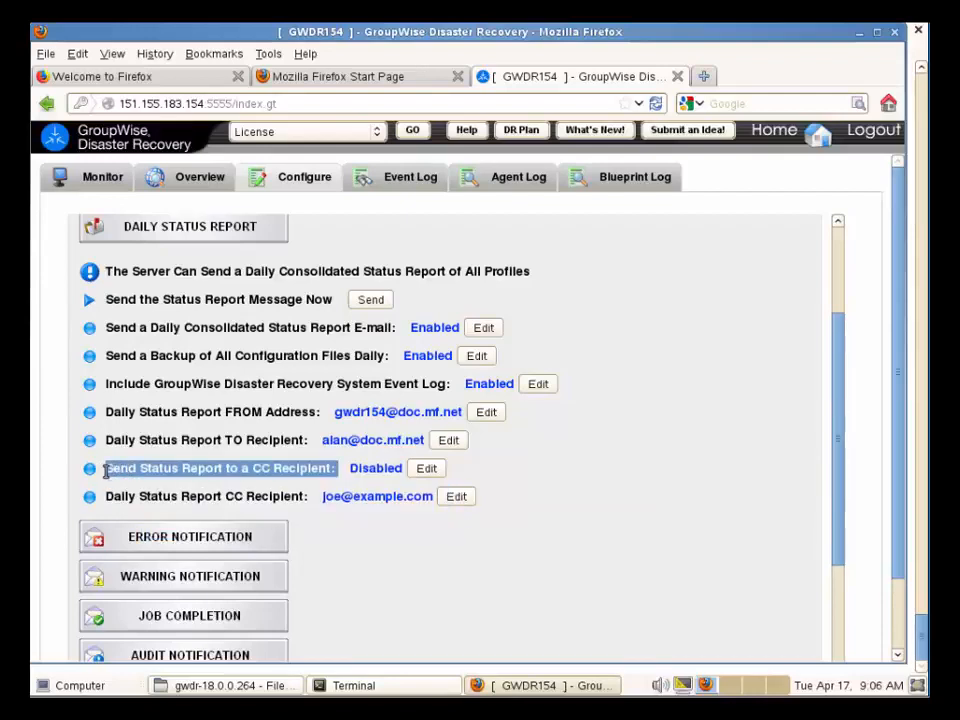
left_click(538, 489)
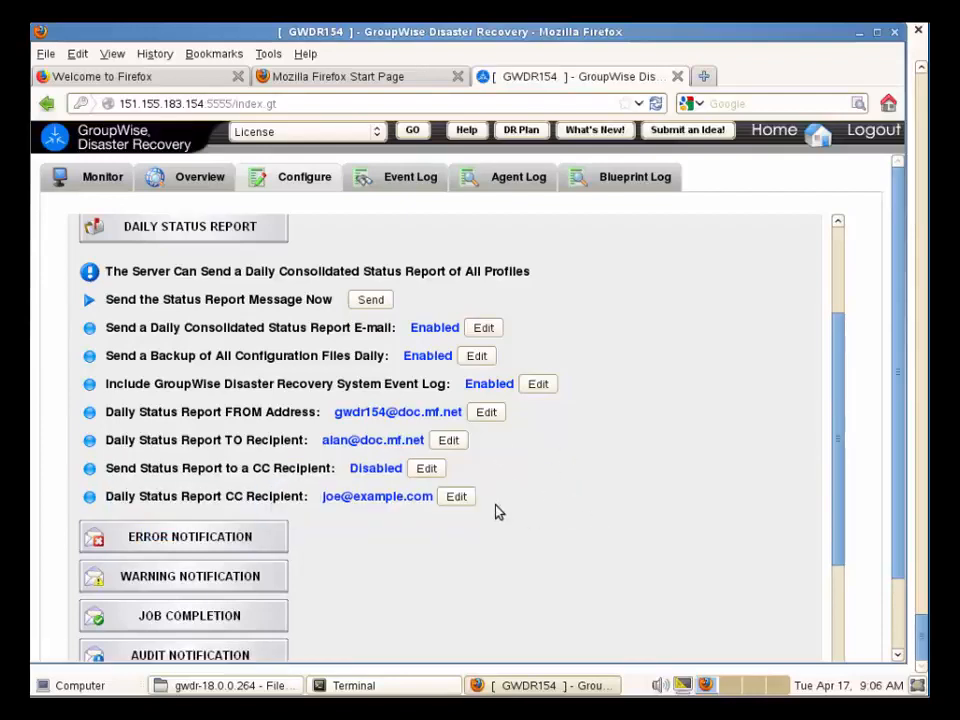
scroll(499, 512, "down", 3)
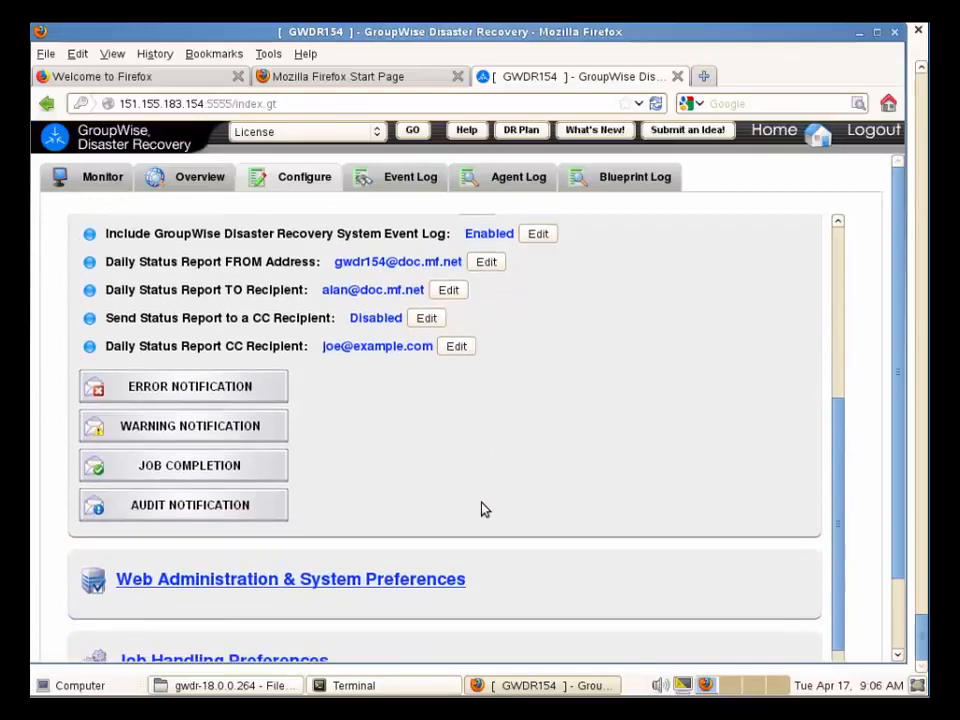
Set the Mailer Preferences SMTP Relay Host to 151.155.183.147 instead of UNDEFINED.
scroll(313, 441, "down", 3)
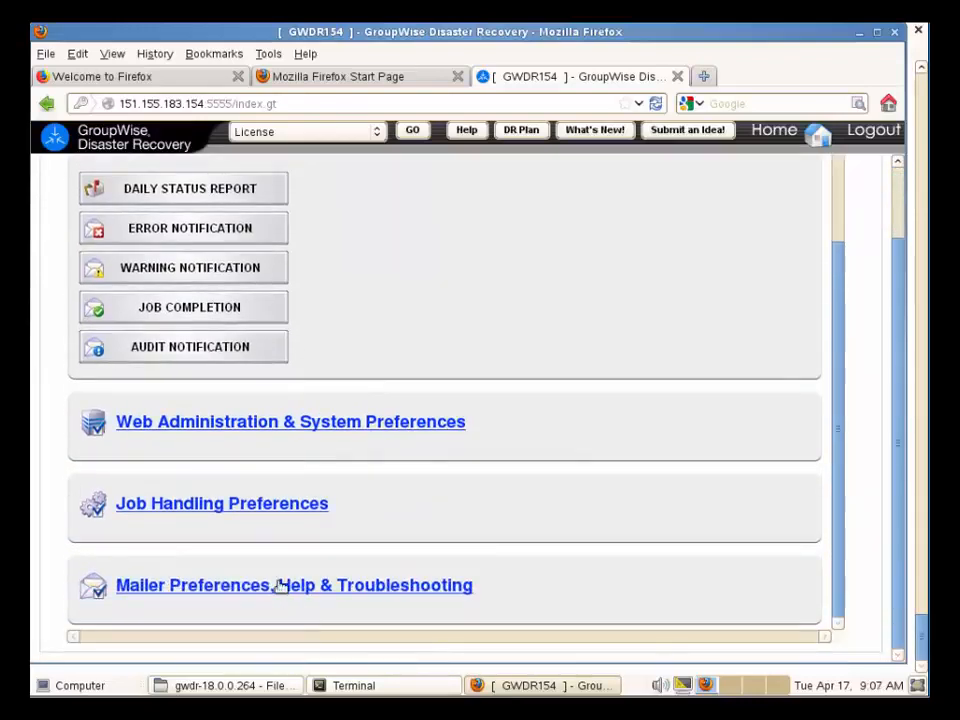
left_click(280, 585)
left_click(321, 438)
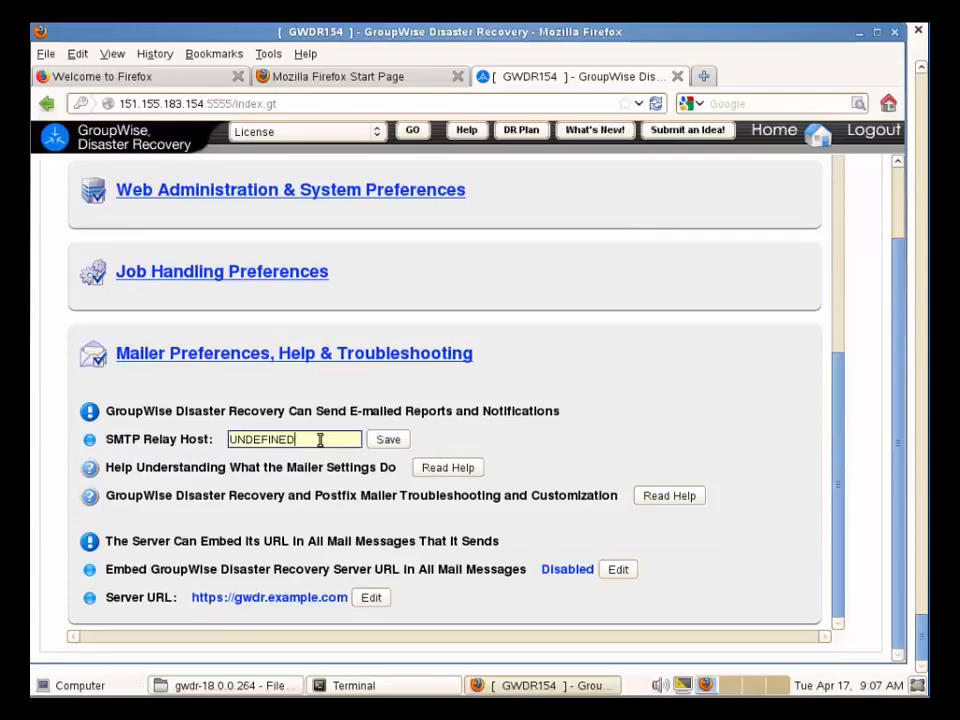
left_click_drag(321, 440, 224, 440)
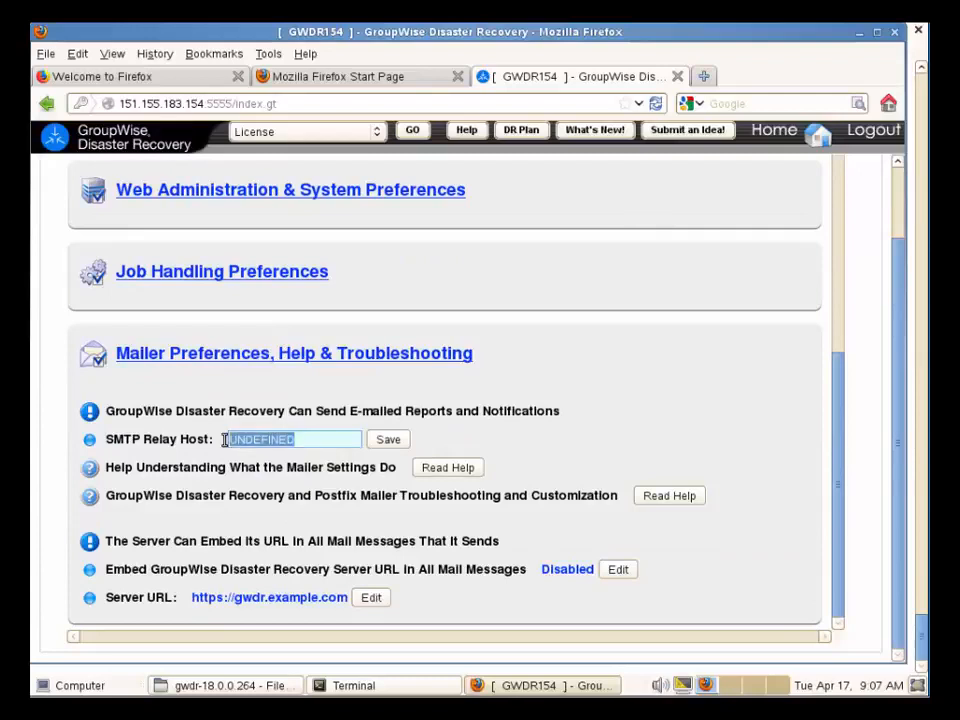
type("151.155.183")
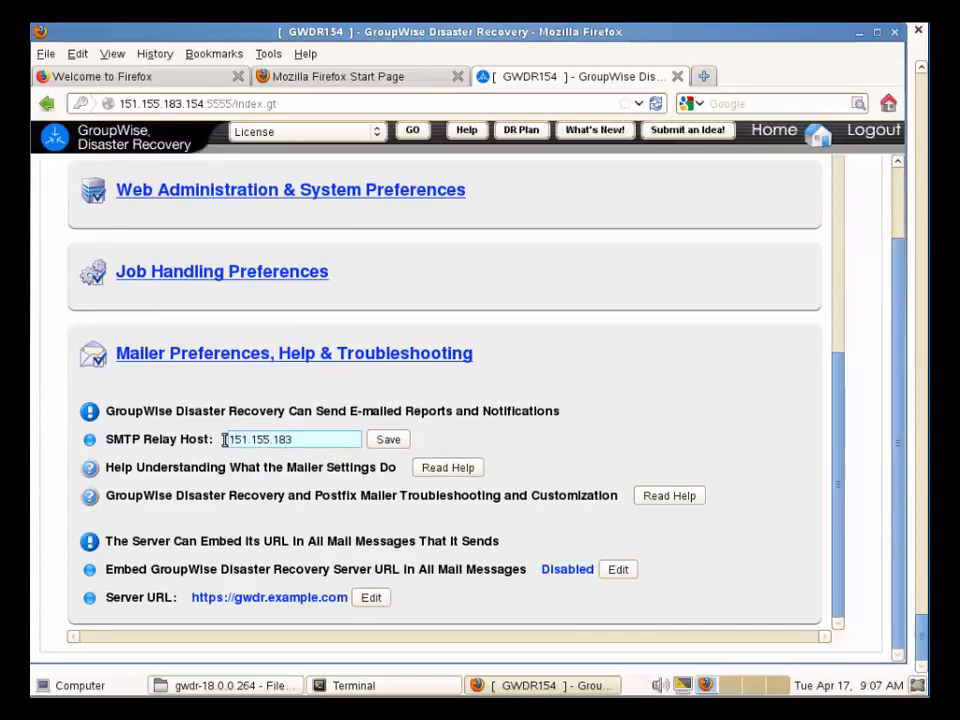
type(".147")
left_click(396, 441)
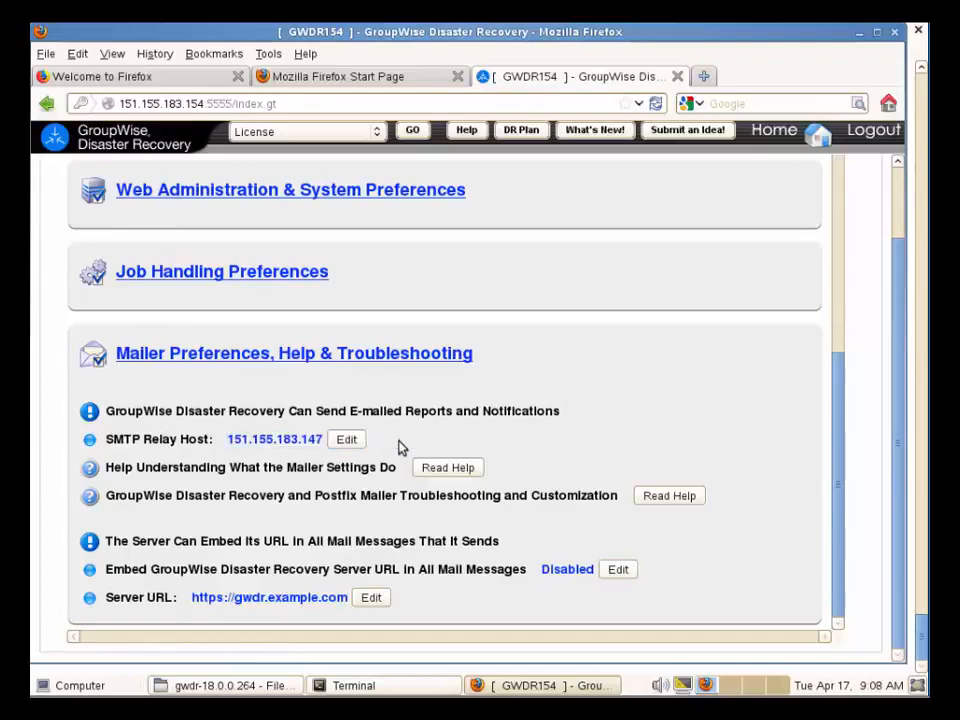
left_click(285, 337)
Upload ssl_certificate.crt and qa.gwava.com_server.key and save them as the SSL certificate and key.
scroll(285, 341, "down", 5)
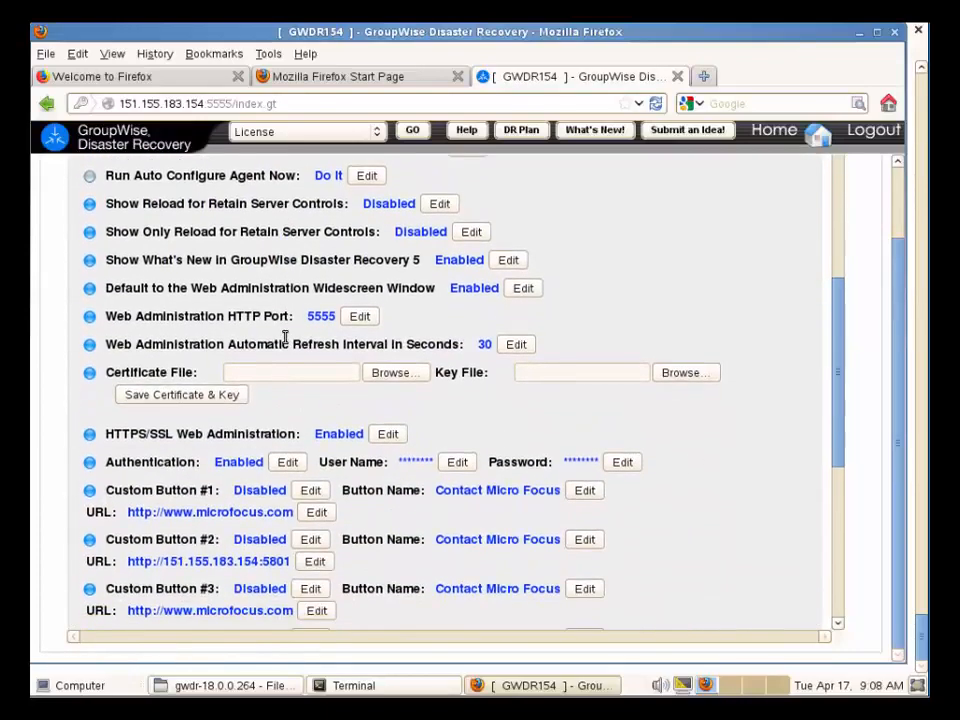
scroll(270, 400, "down", 1)
mouse_move(253, 380)
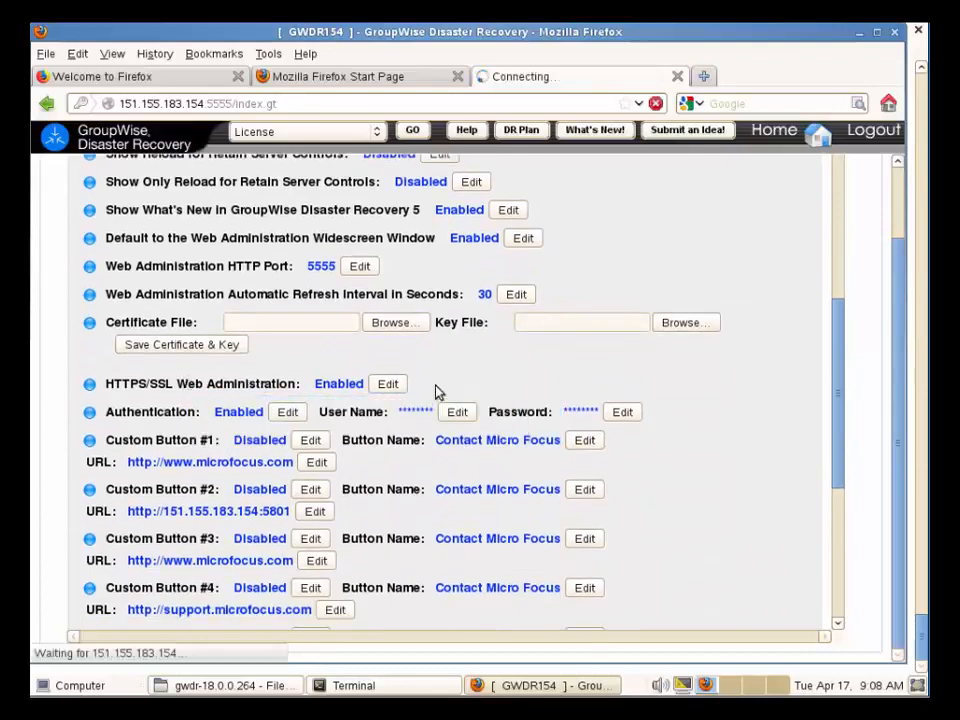
left_click(387, 326)
left_click(425, 246)
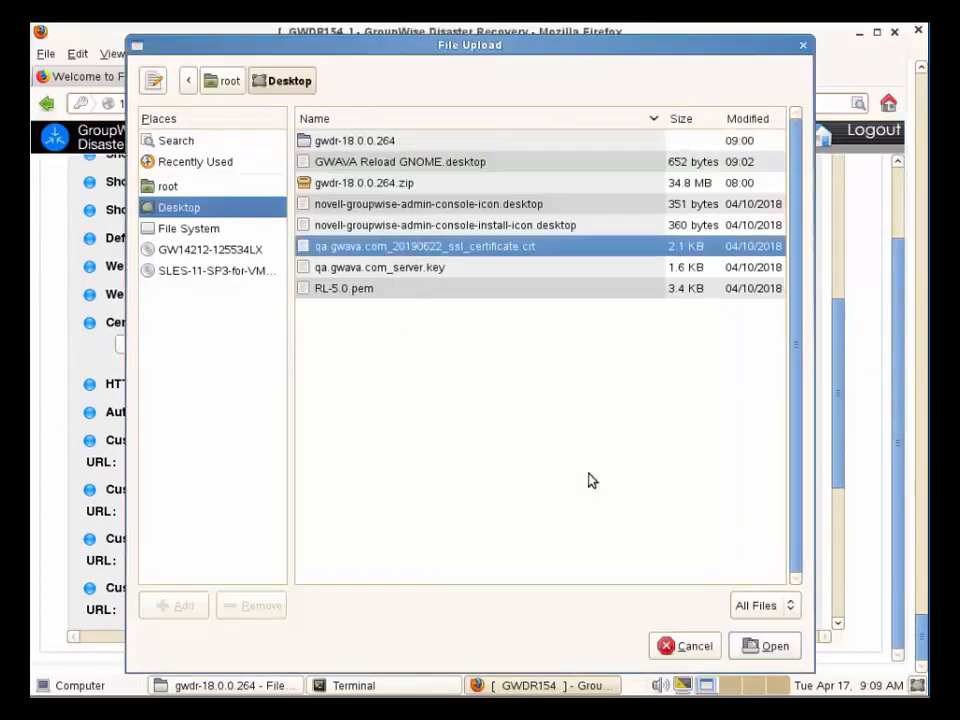
left_click(768, 645)
left_click(678, 325)
left_click(403, 268)
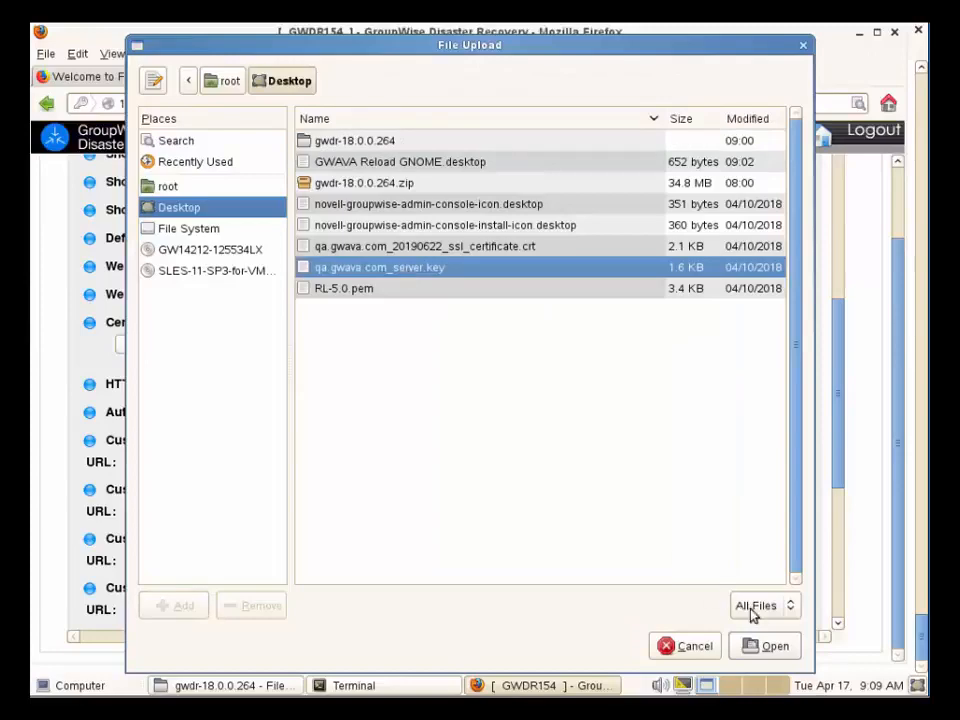
left_click(772, 647)
left_click(232, 346)
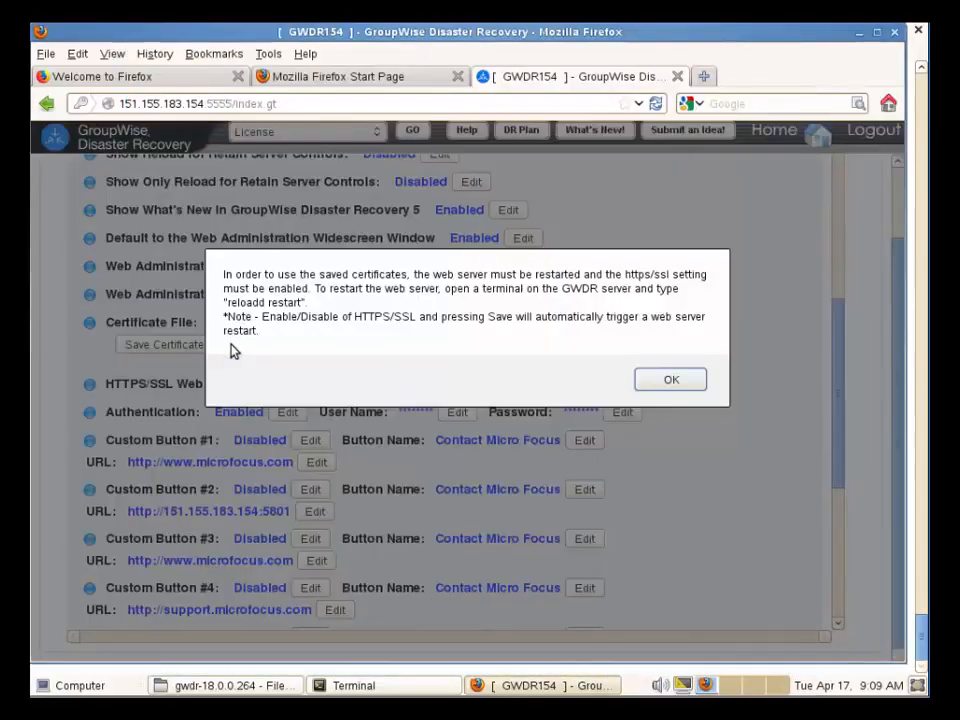
left_click(687, 385)
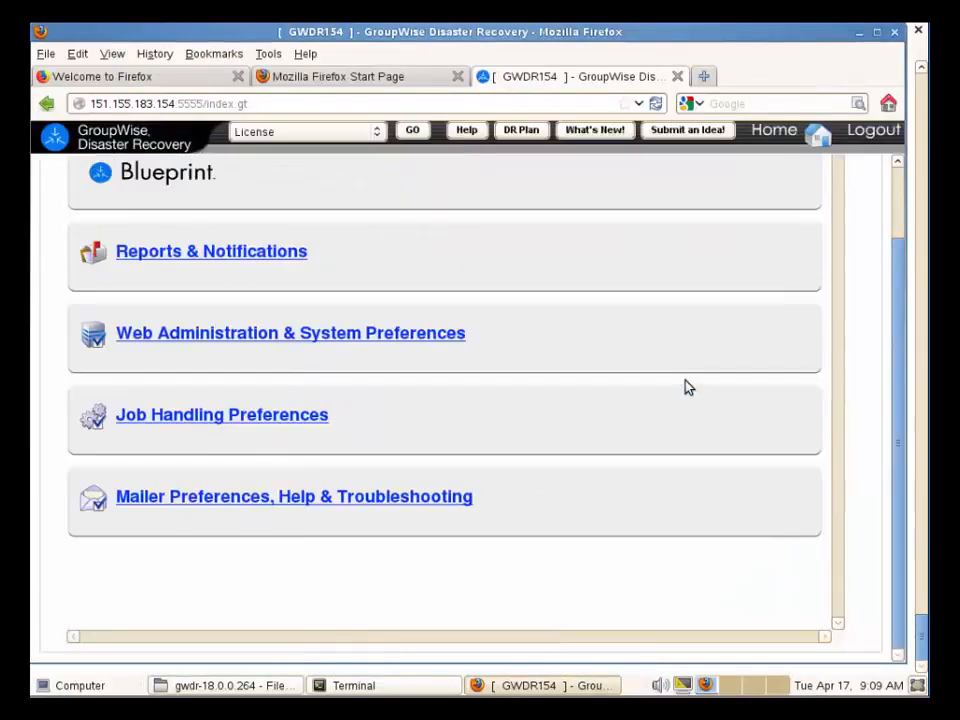
Restart the daemon in the terminal with reloadd restart.
left_click(396, 689)
type("rel")
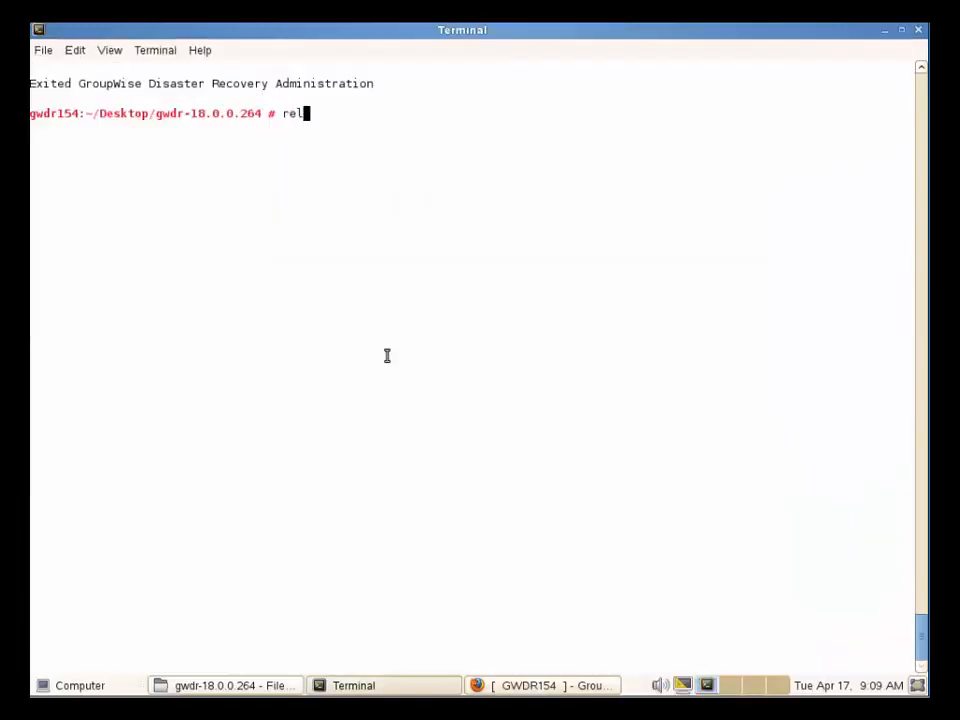
type("oadd restart")
key("Return")
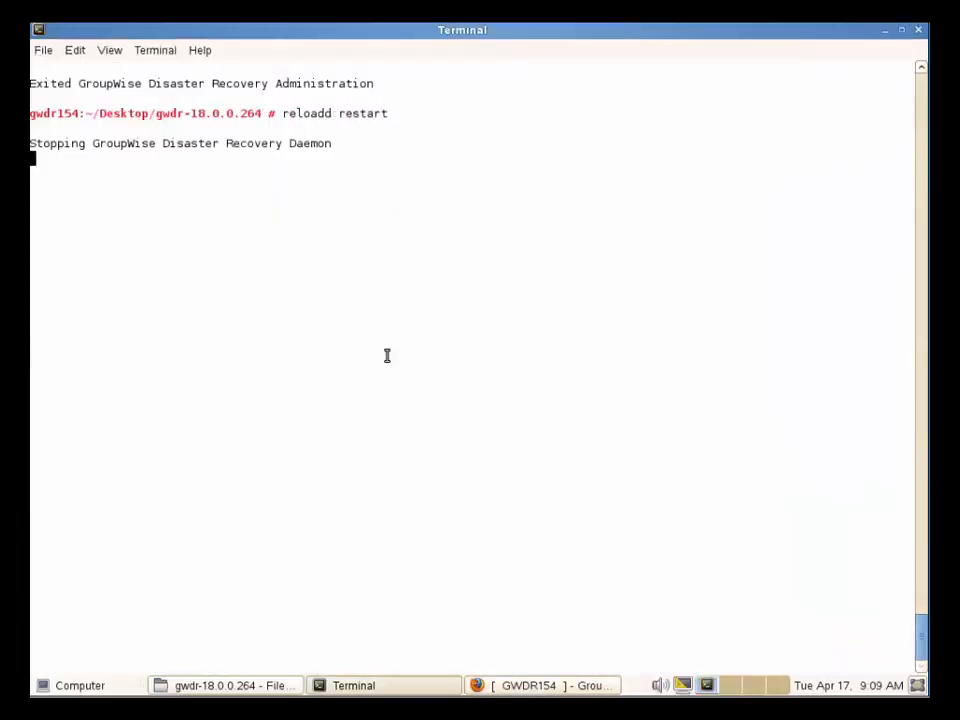